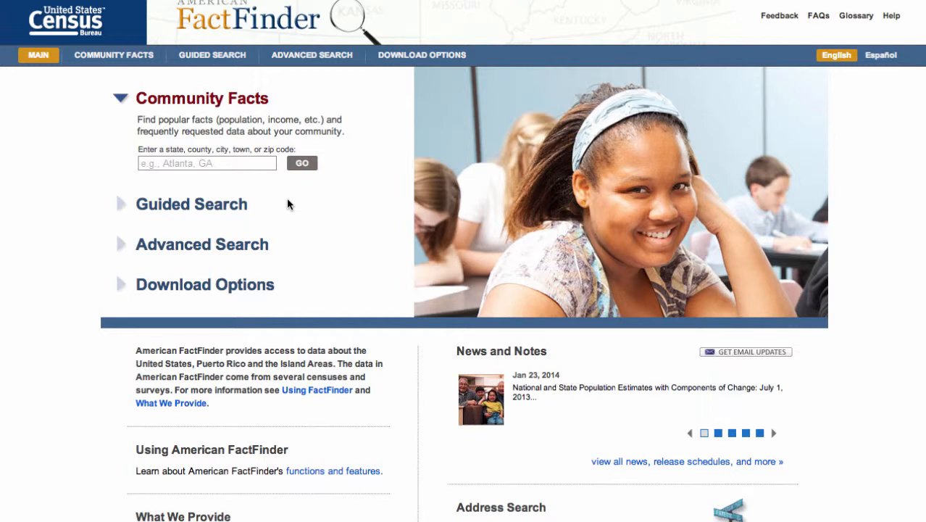
- Look up Community Facts for ZIP code 94127 and view its latest population estimate, age and housing topics
left_click(257, 161)
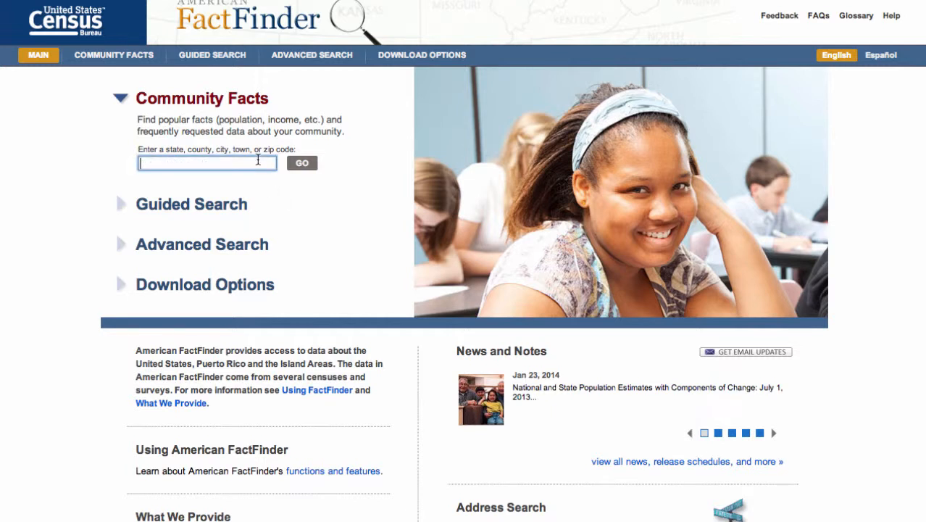
type("94127")
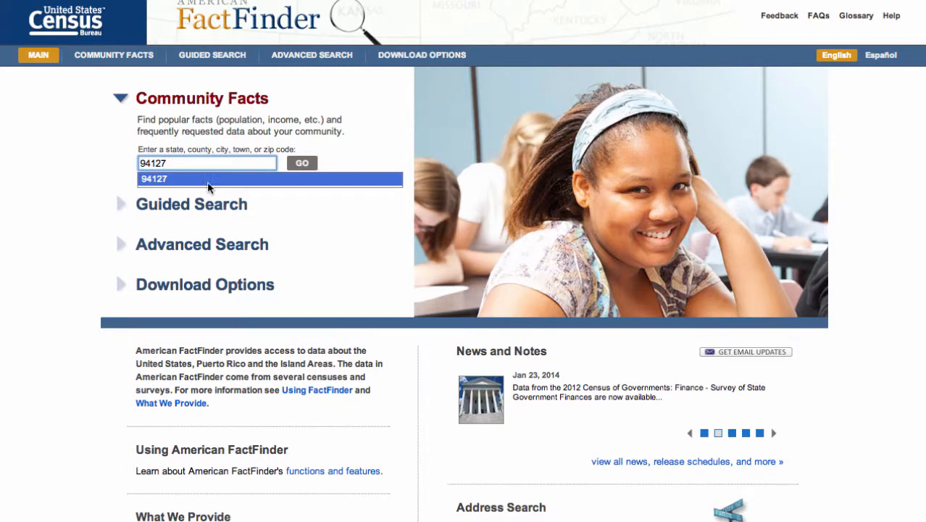
left_click(303, 163)
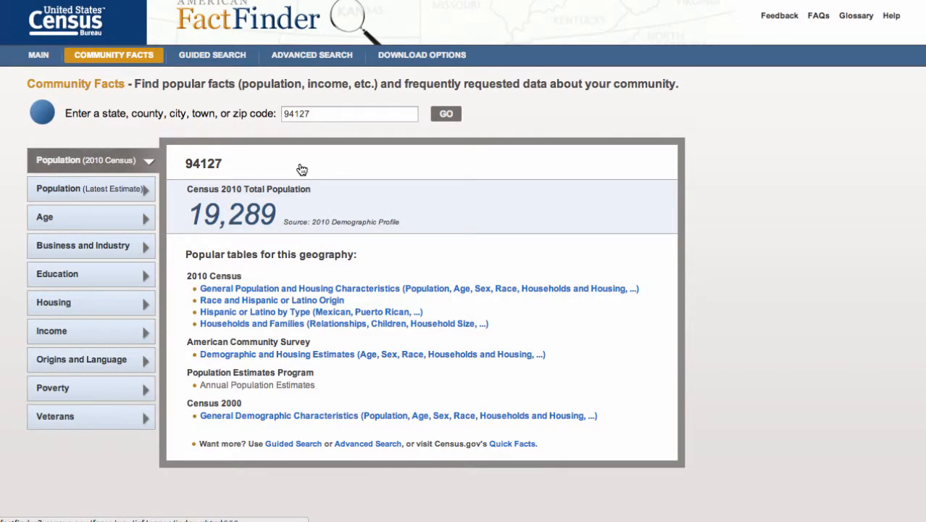
left_click(87, 189)
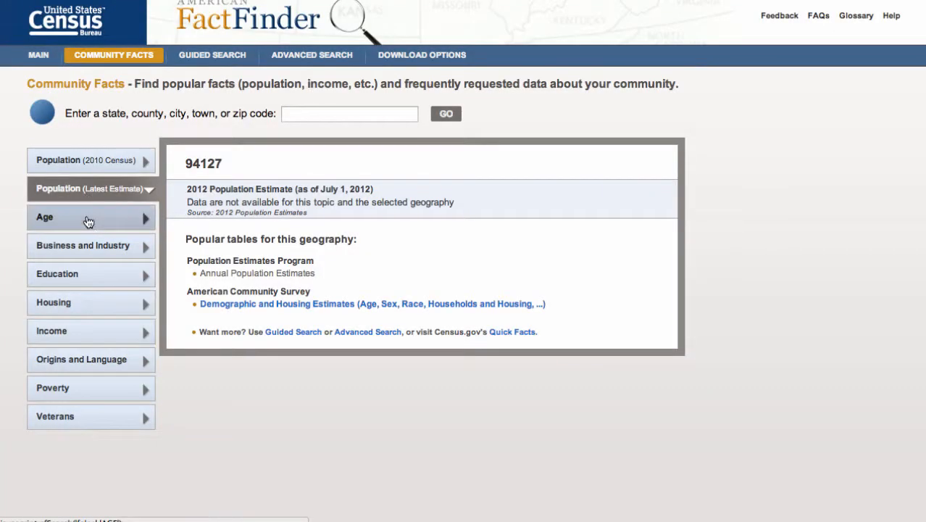
left_click(86, 219)
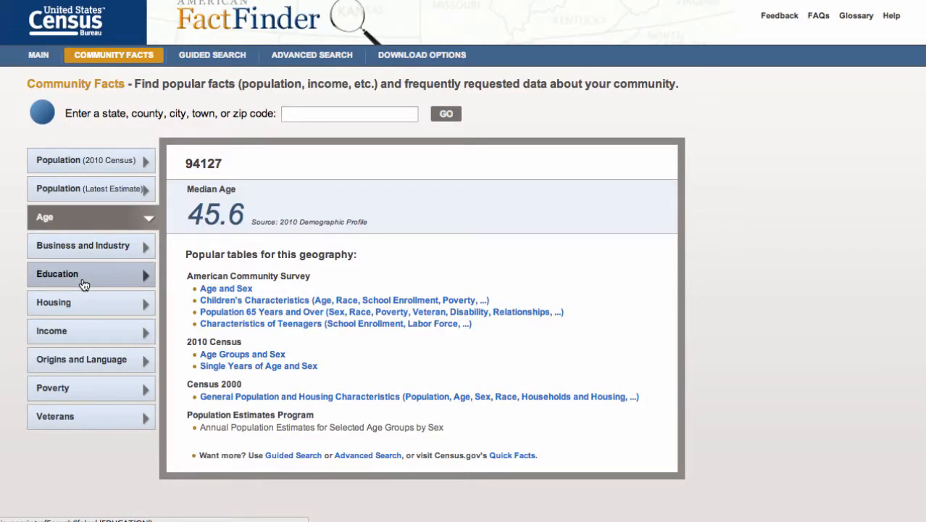
left_click(82, 301)
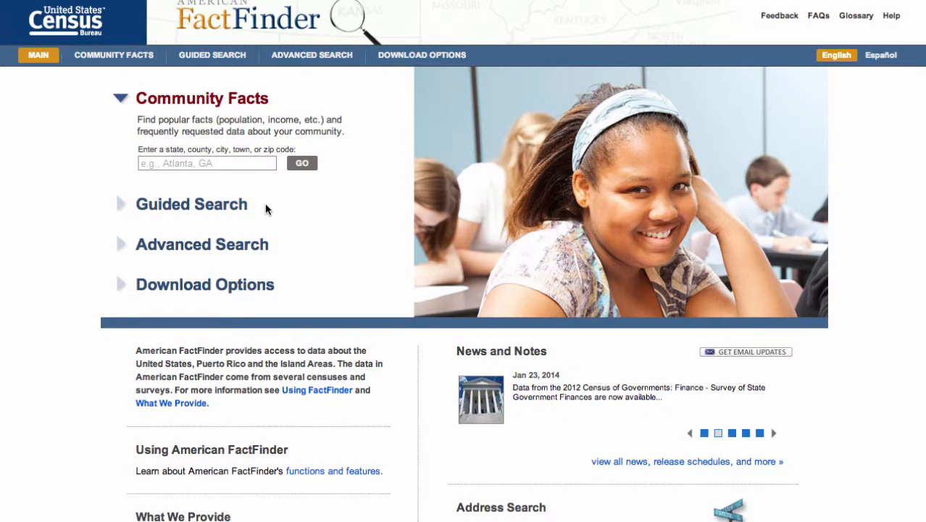
- Start an advanced search by geography, with type 5-Digit ZIP Code Tabulation Area - 860 and state California
left_click(219, 253)
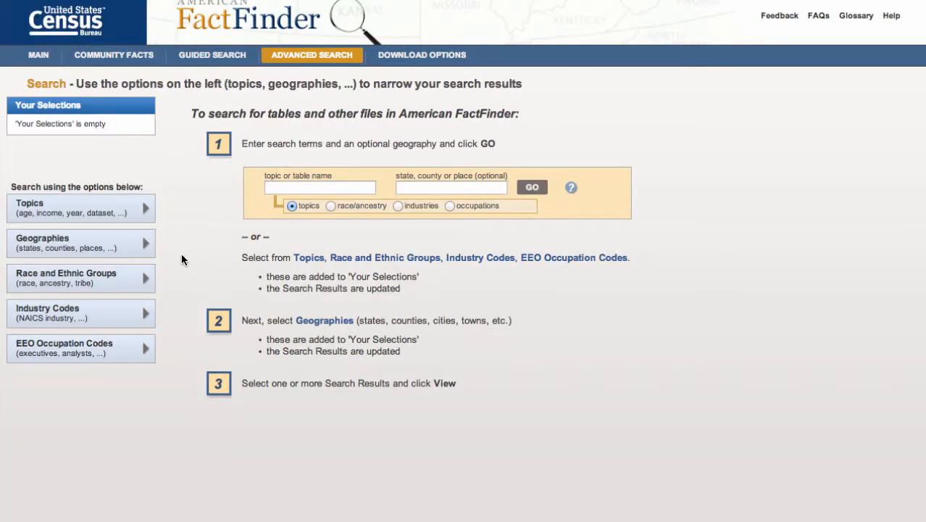
left_click(90, 250)
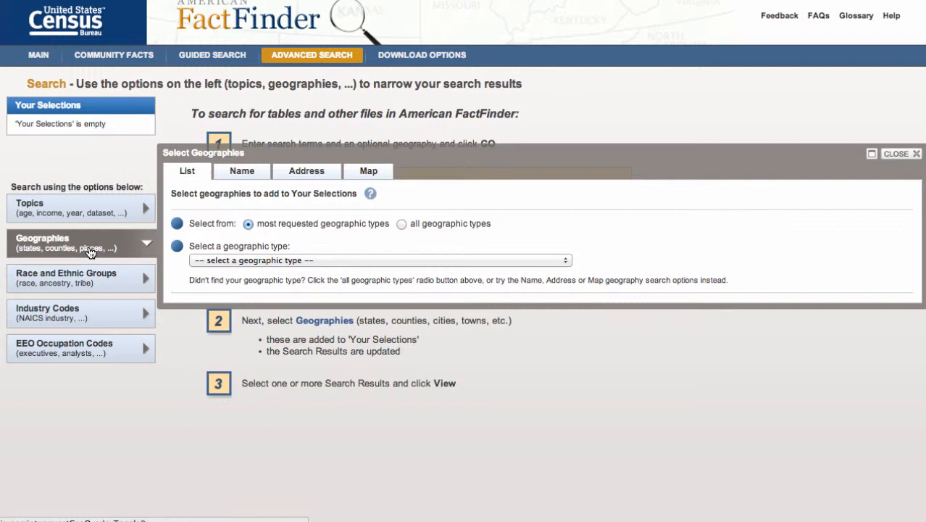
left_click(311, 262)
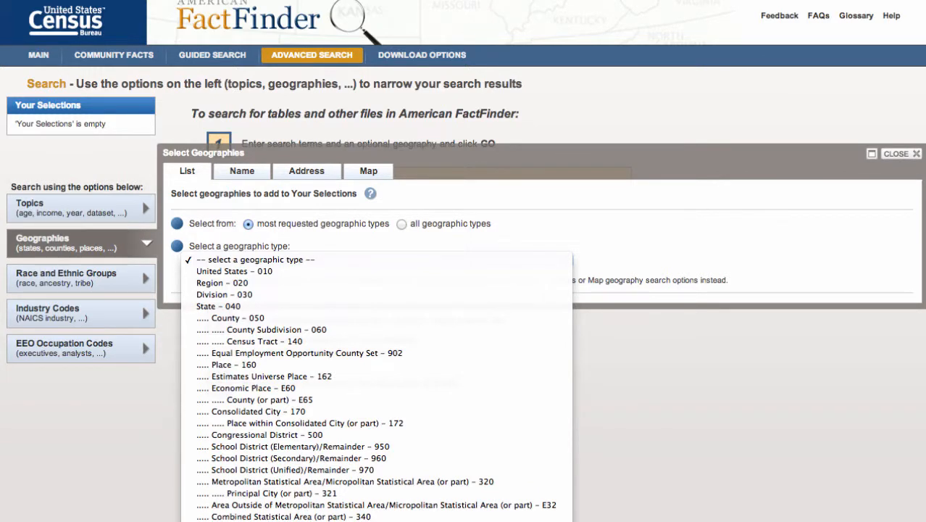
left_click(464, 521)
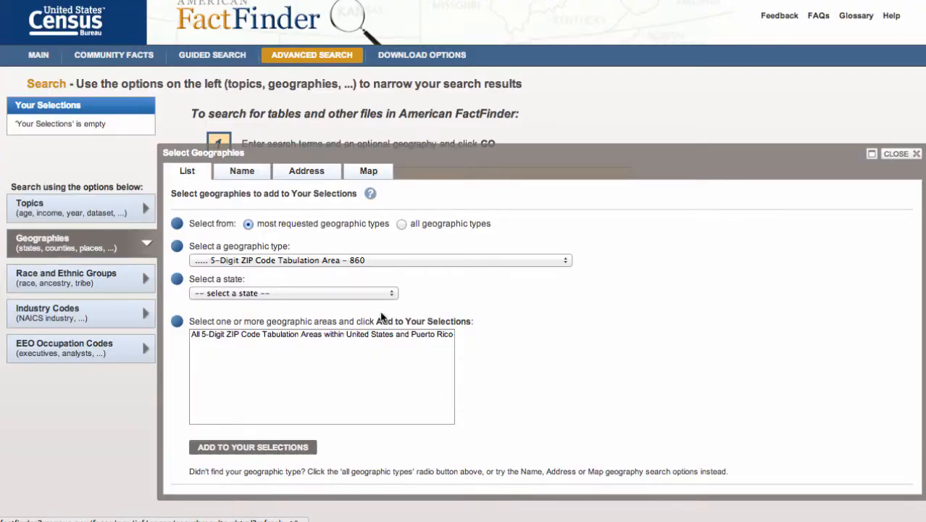
left_click(356, 259)
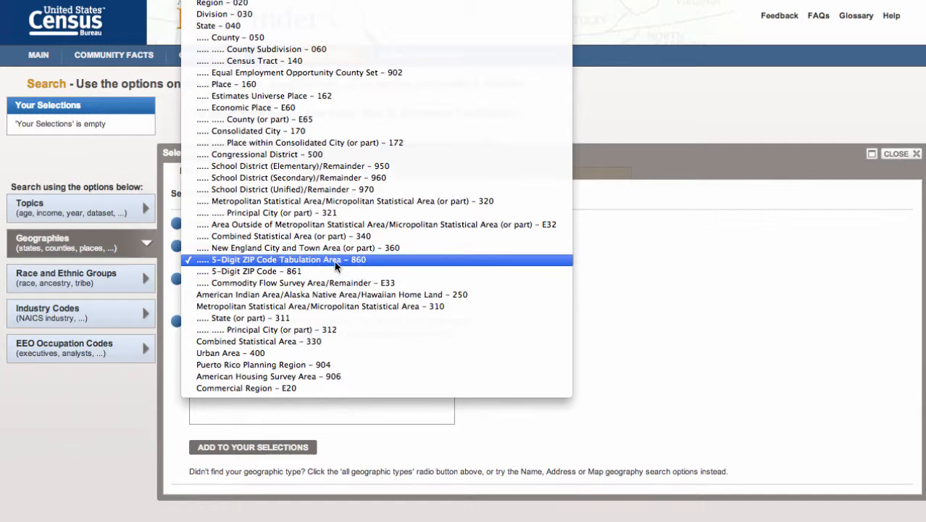
left_click(370, 261)
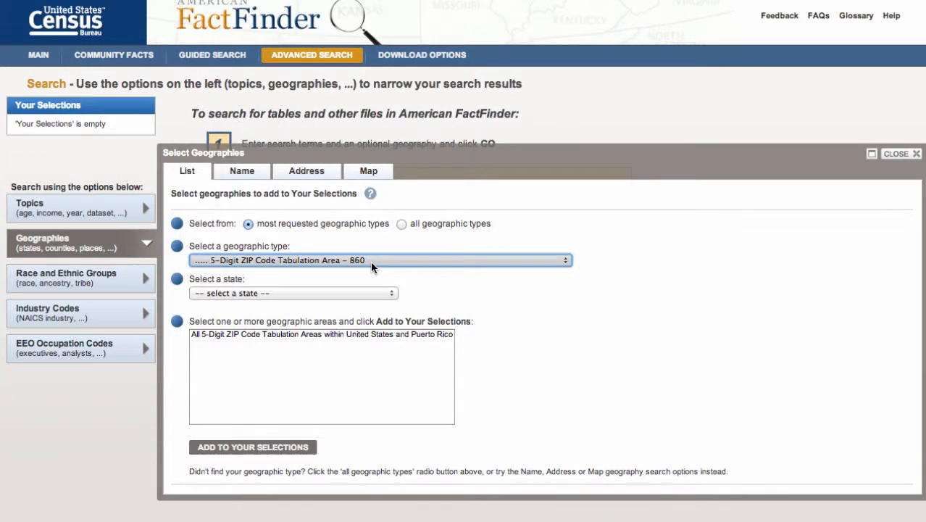
left_click(377, 292)
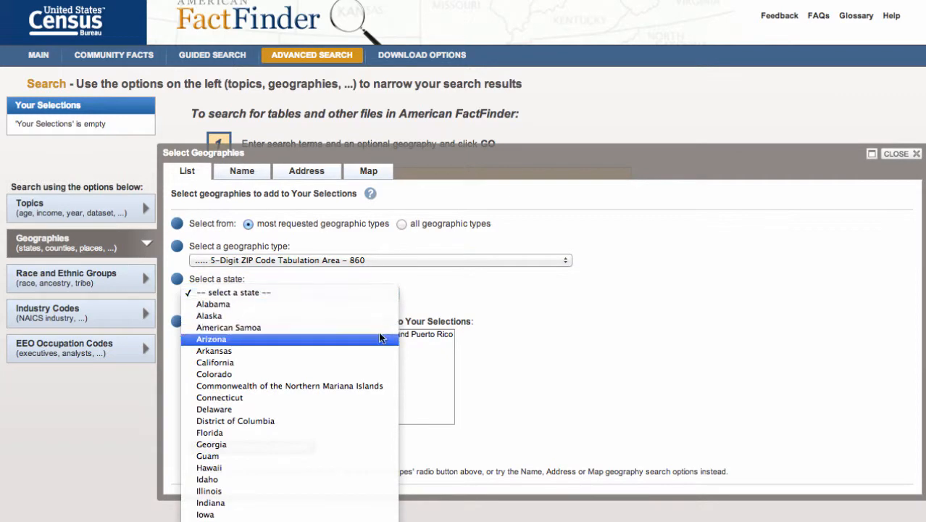
left_click(377, 362)
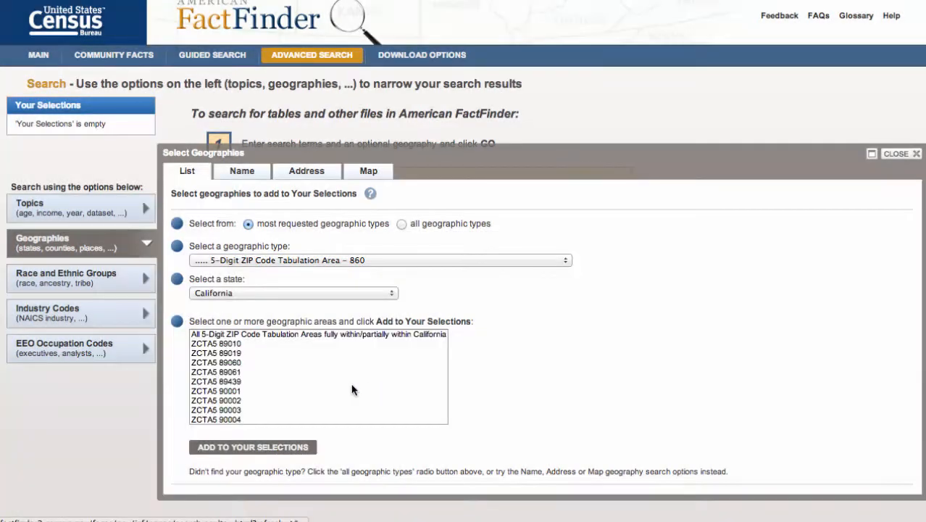
- Add ZCTA5 94103 from the California ZIP code areas to the search selections
scroll(290, 379, "down", 3)
scroll(291, 382, "down", 20)
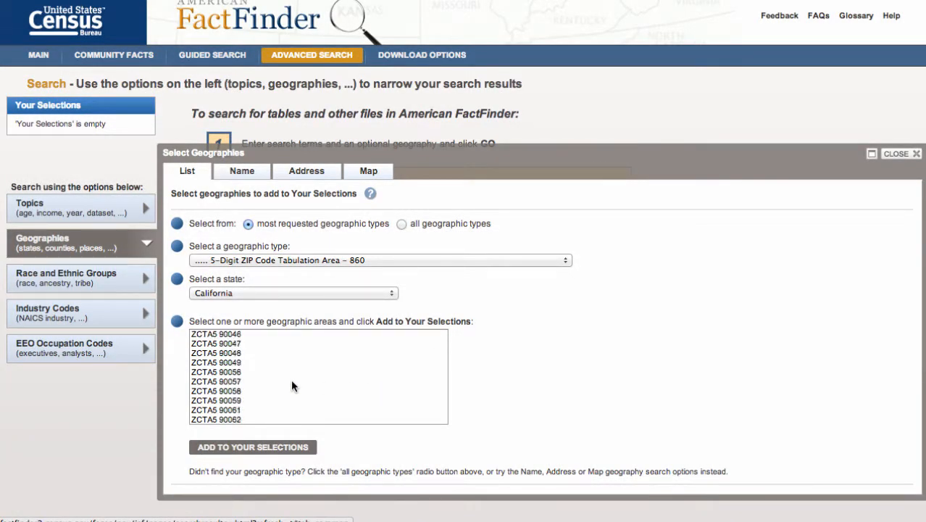
scroll(292, 382, "down", 15)
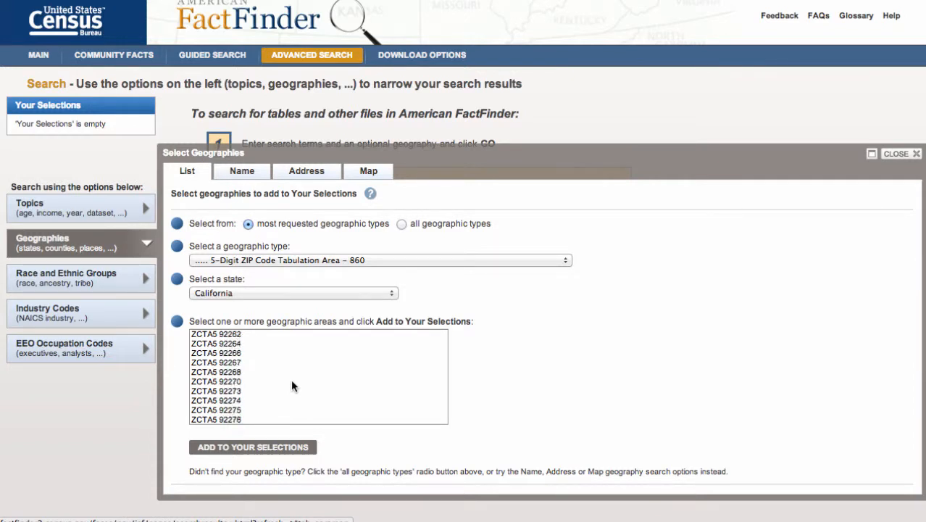
scroll(292, 386, "down", 20)
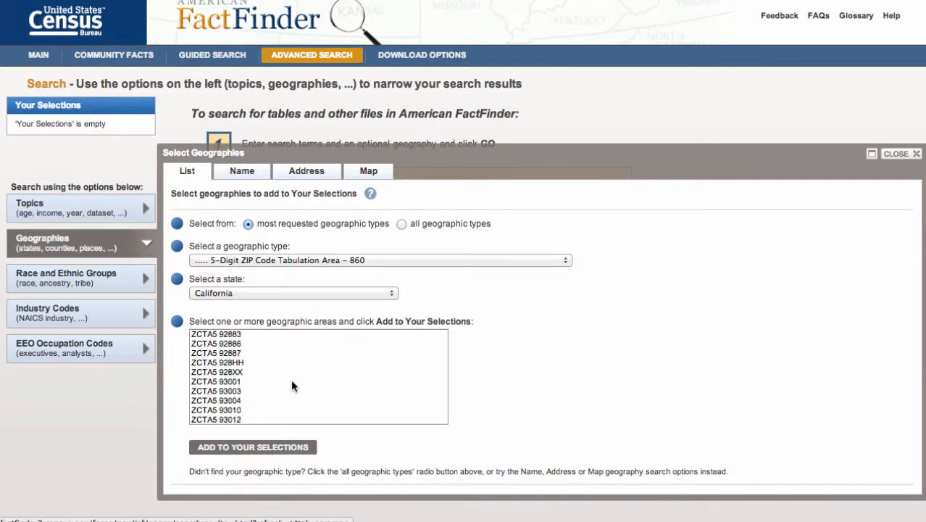
scroll(292, 386, "down", 20)
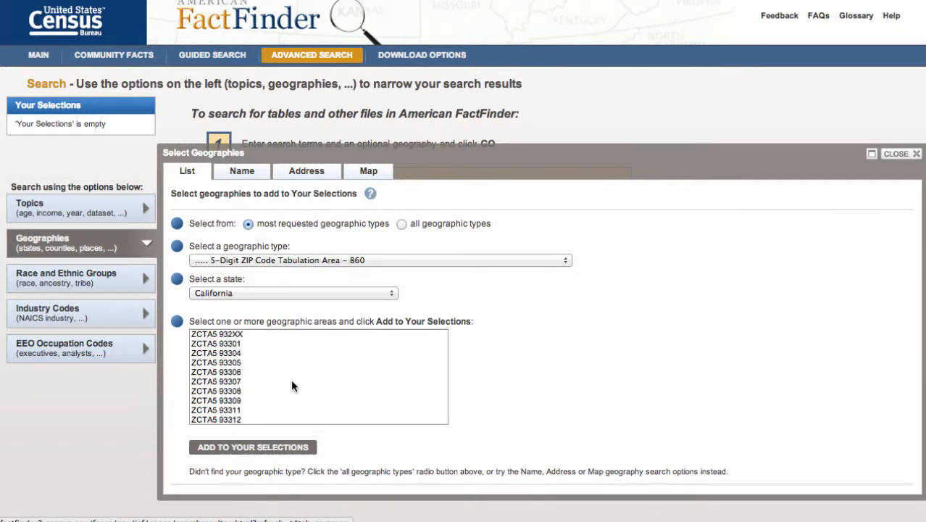
scroll(291, 381, "down", 12)
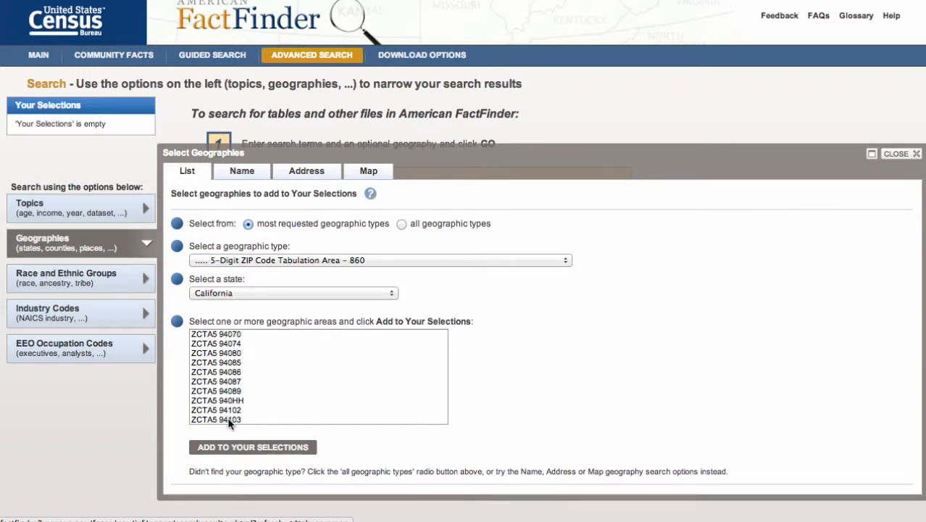
left_click(230, 419)
left_click(244, 452)
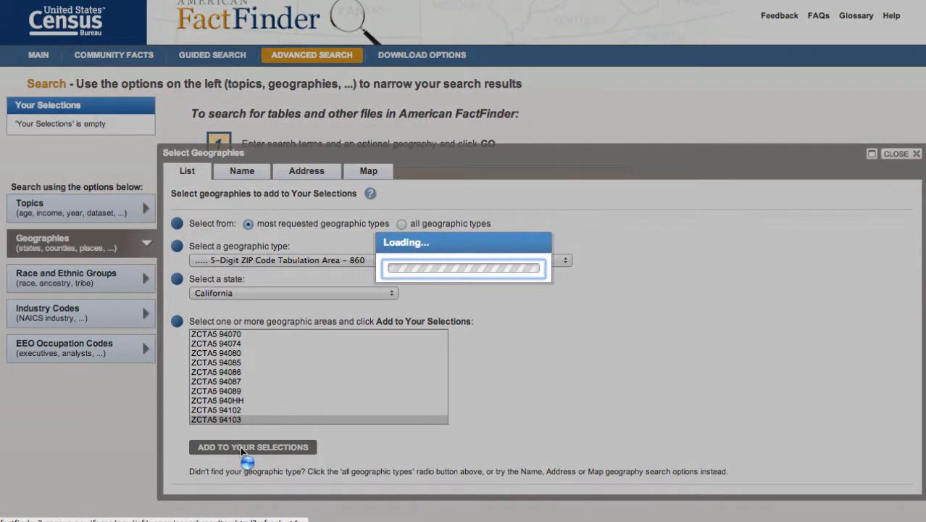
- Add ZCTA5 94114 from the California ZIP code areas to the search selections
scroll(245, 388, "down", 20)
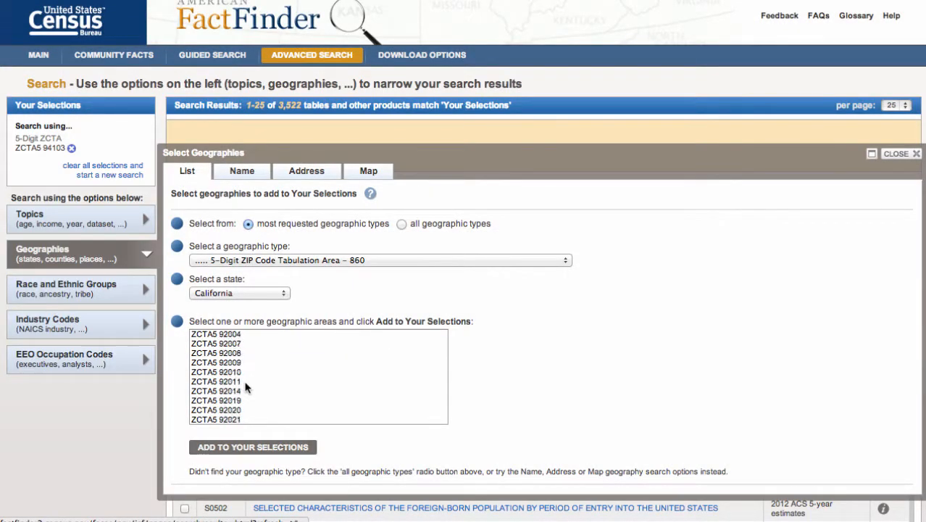
scroll(245, 388, "down", 15)
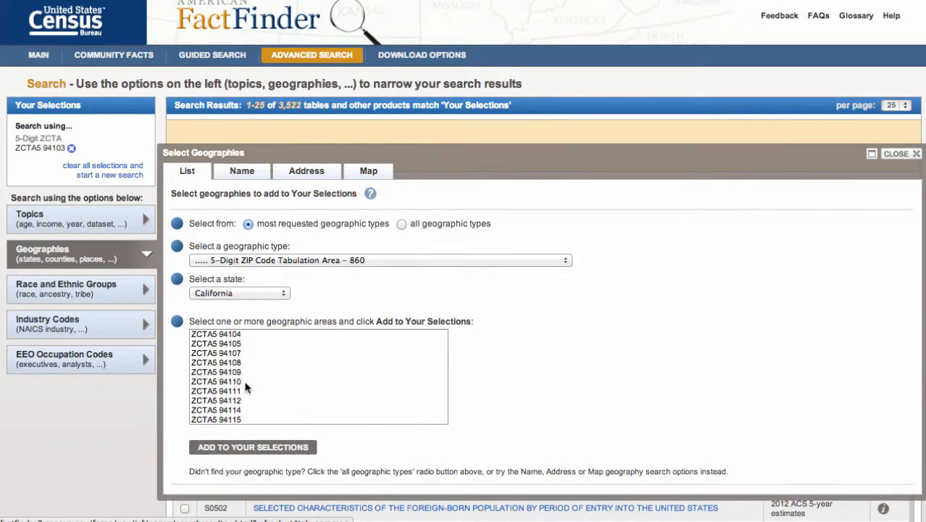
left_click(245, 410)
left_click(245, 448)
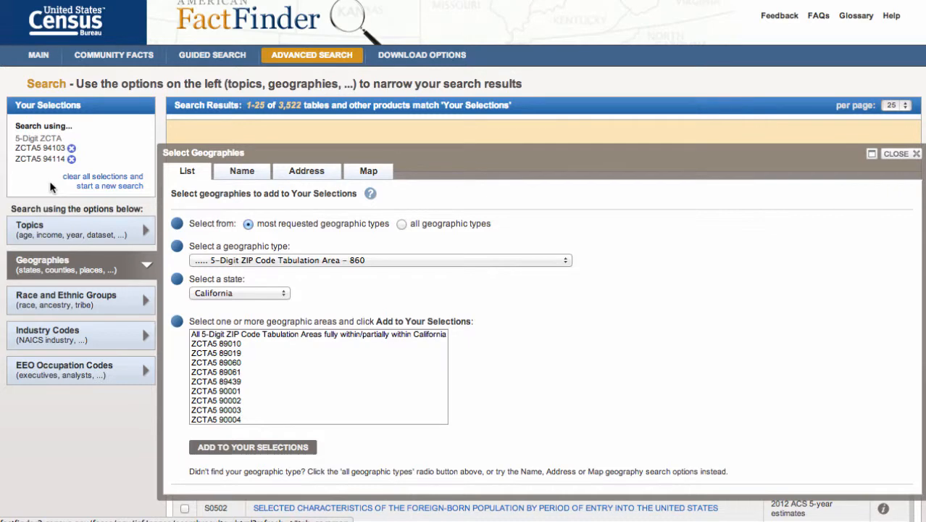
- Change the geographic type to Census Tract - 140, with California as the state and San Francisco as the county
left_click(283, 262)
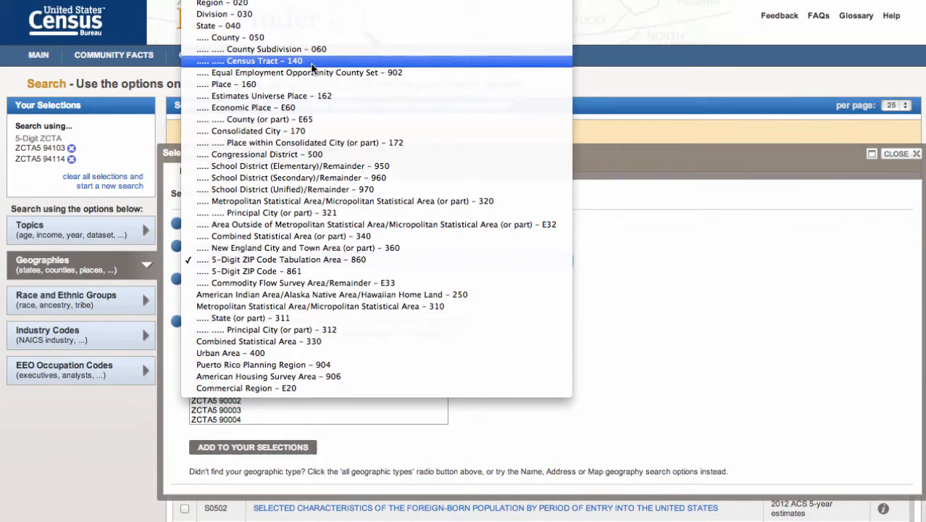
left_click(260, 67)
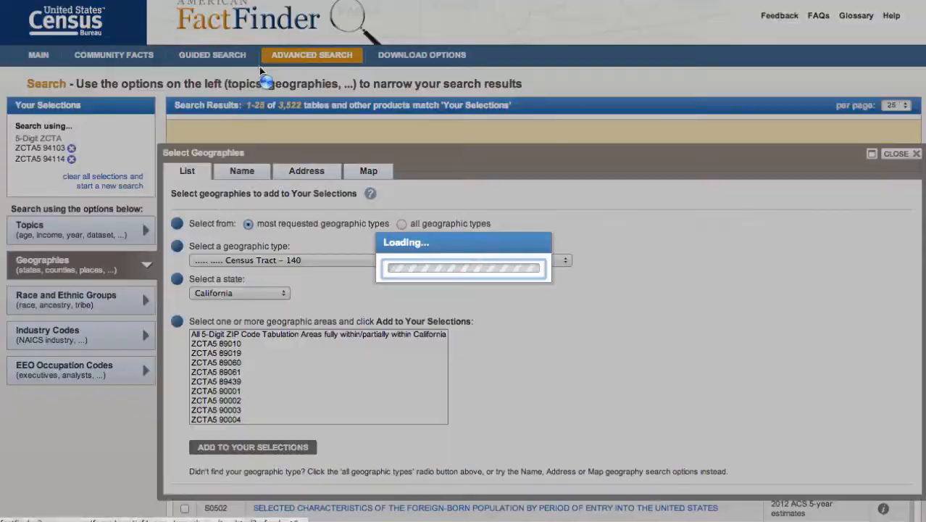
left_click(269, 292)
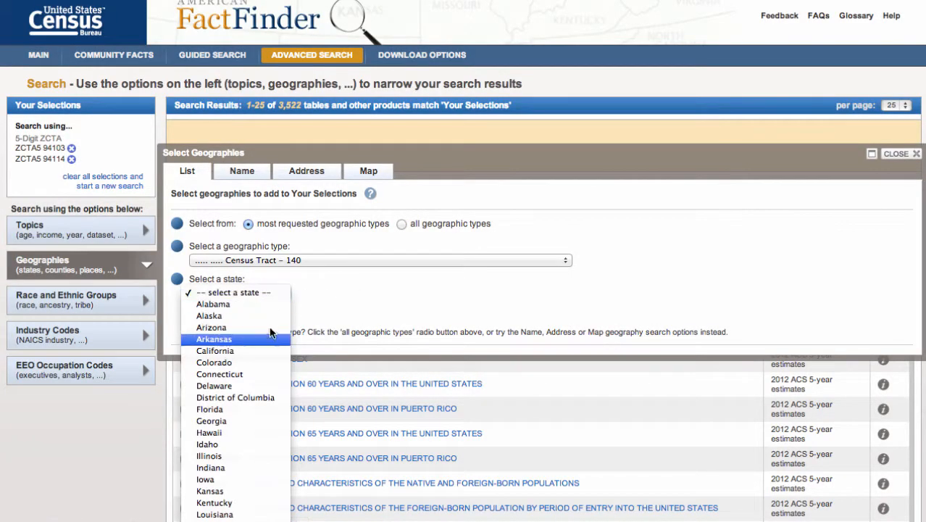
left_click(266, 352)
left_click(239, 333)
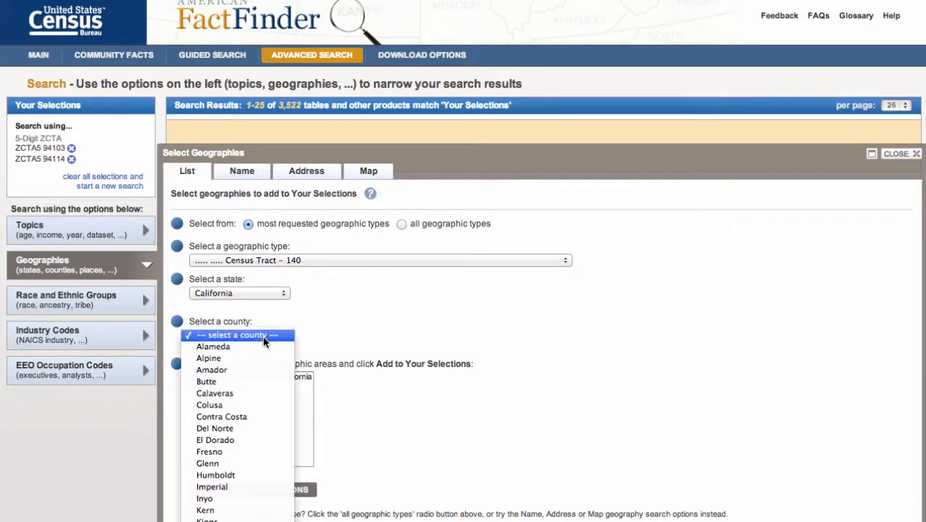
left_click(271, 442)
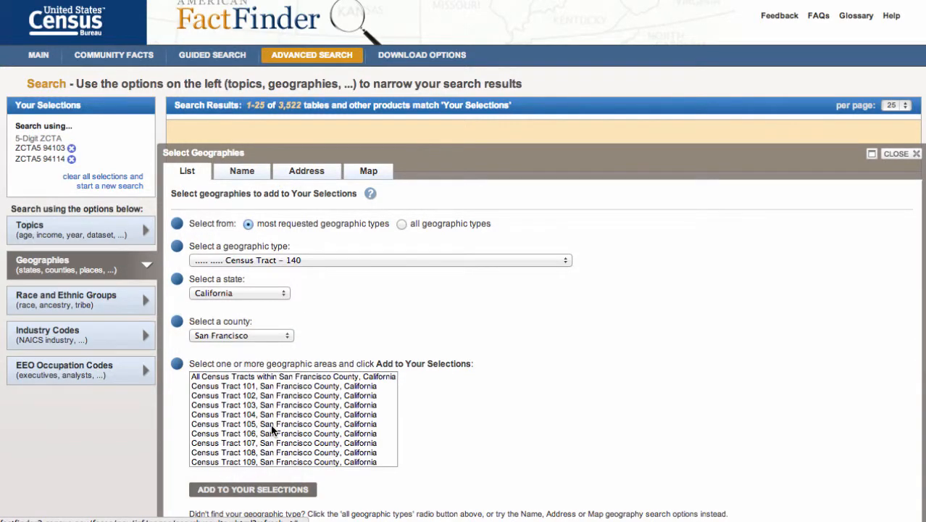
- Add Census Tract 427, San Francisco County, to the search selections
scroll(272, 429, "down", 20)
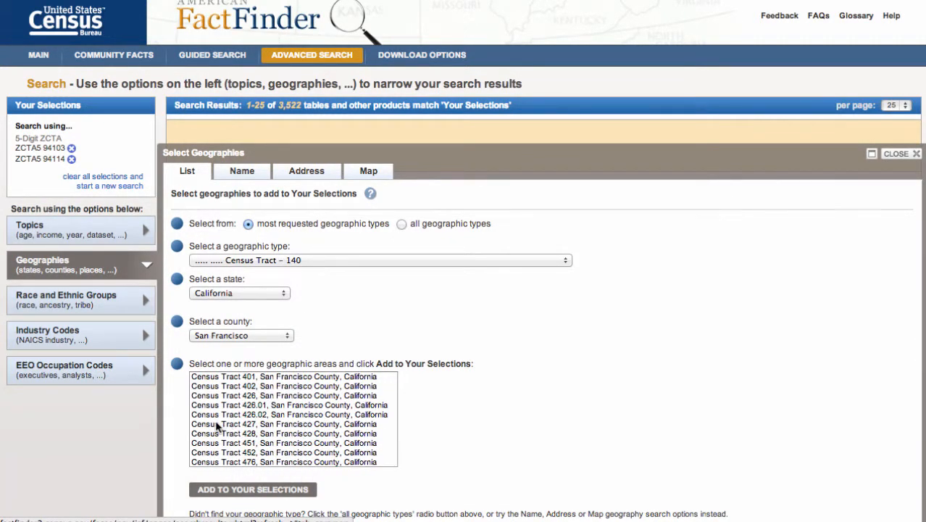
left_click(246, 425)
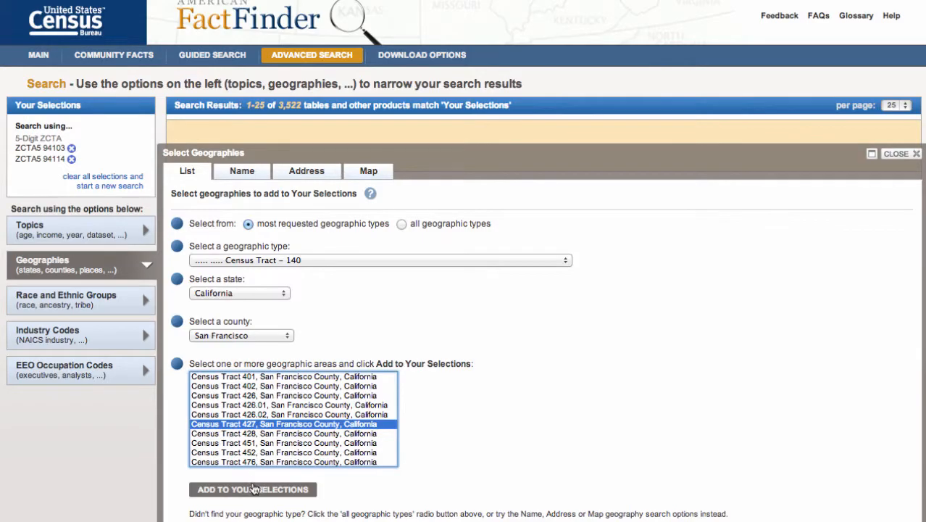
left_click(254, 491)
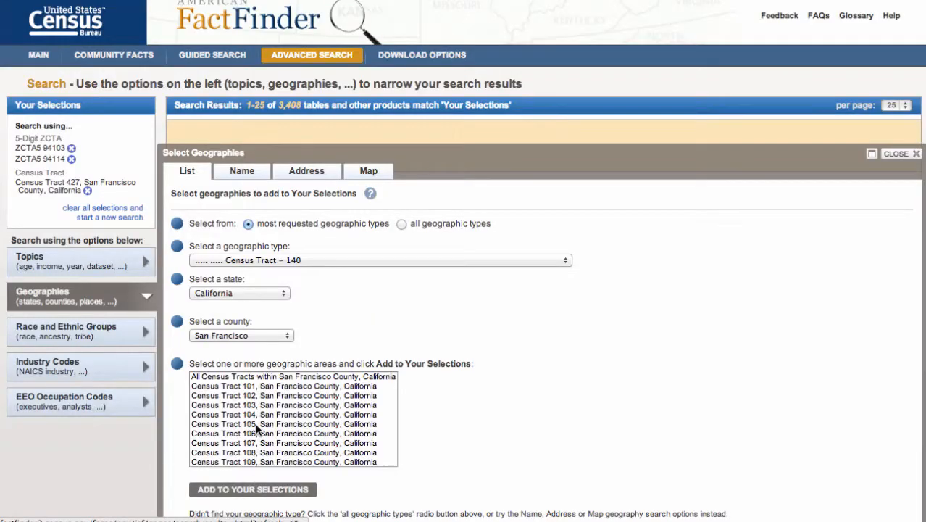
- Select Census Tracts 102, 105 and 108 together in the San Francisco County list
left_click(257, 426)
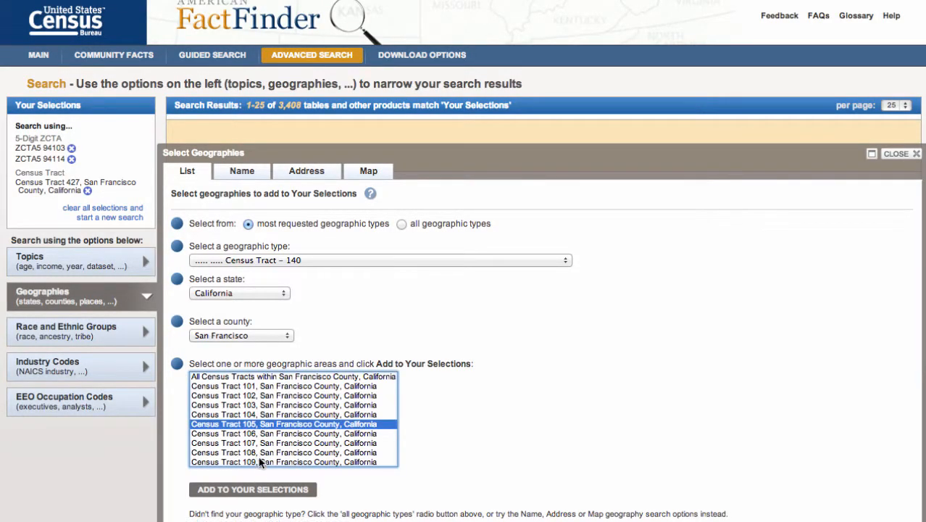
left_click(258, 454, "super")
left_click(255, 396, "super")
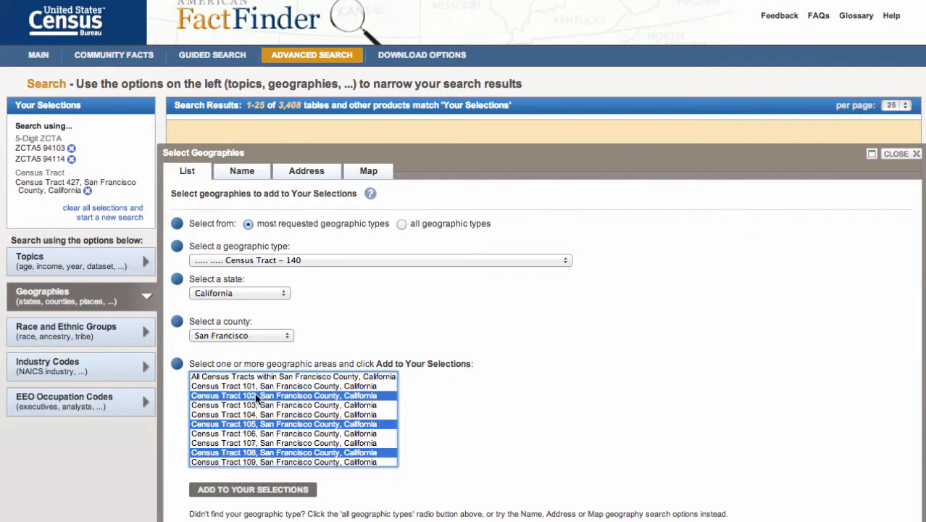
- Select only Census Tract 108, San Francisco County, and add it to the search selections
left_click(291, 454)
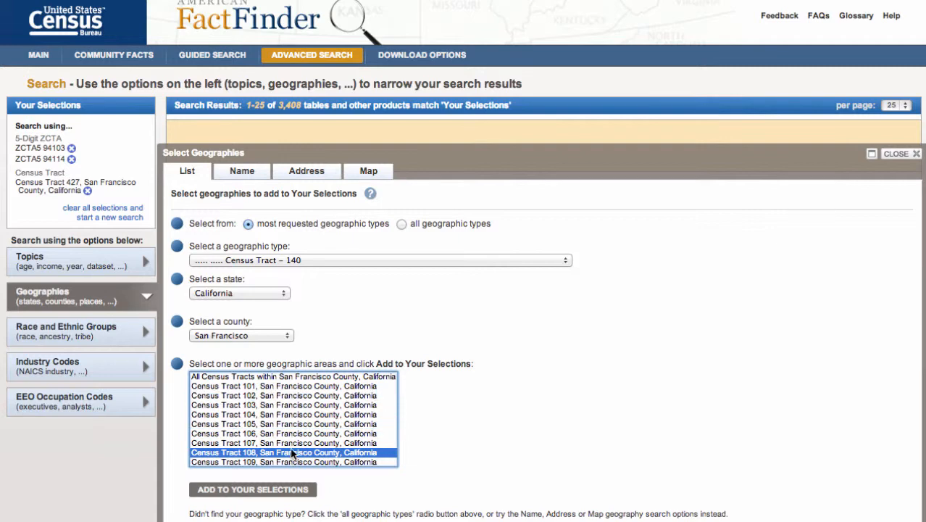
left_click(275, 491)
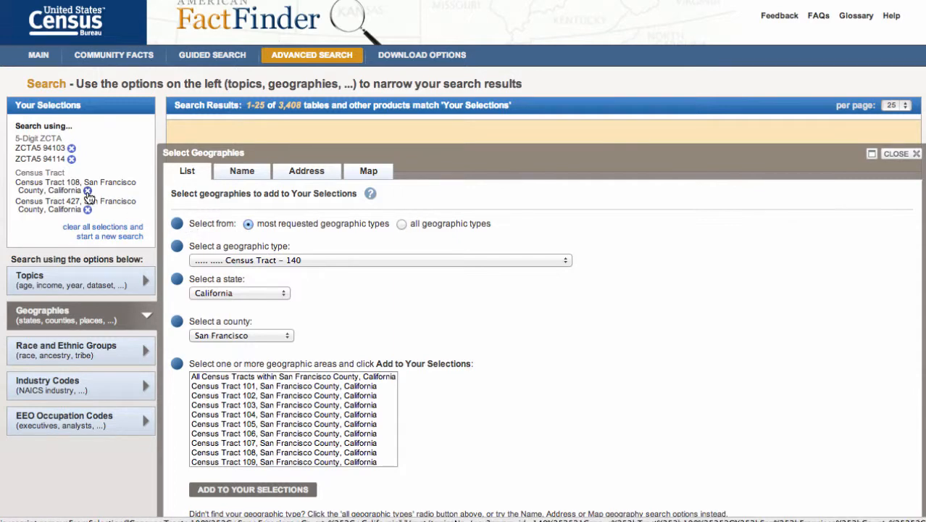
- Remove Census Tracts 108 and 427, San Francisco County, from the search selections
left_click(88, 192)
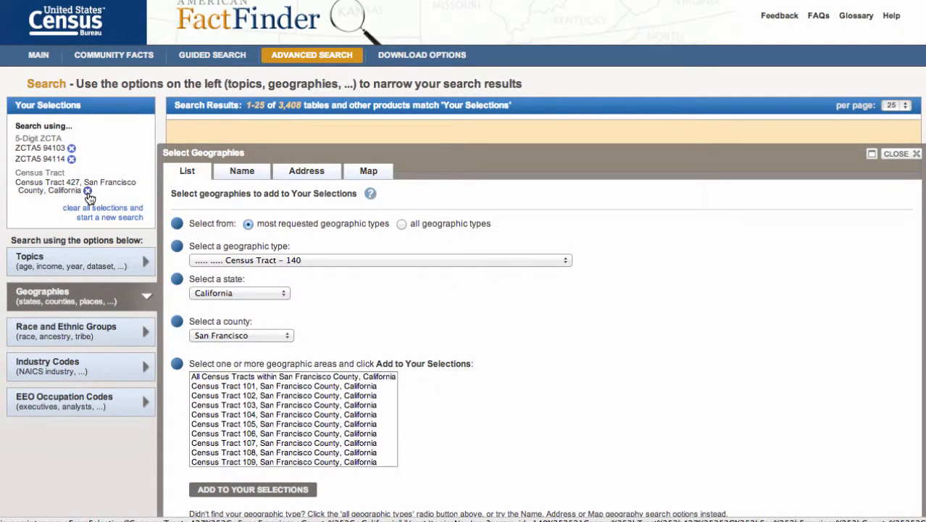
left_click(87, 192)
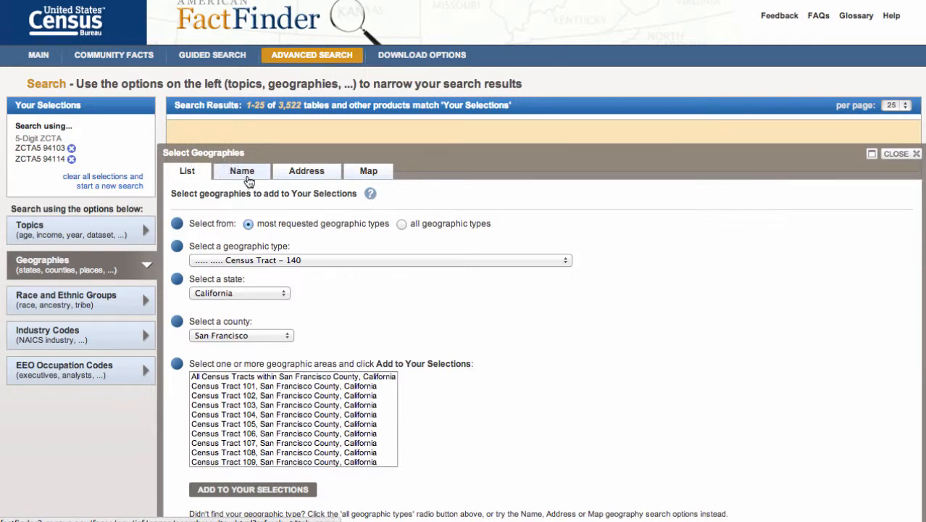
- Search geographies by name for San Francisco County, California, add the county to the search selections, and close the geography selector
left_click(248, 180)
left_click(290, 209)
type("san francisco")
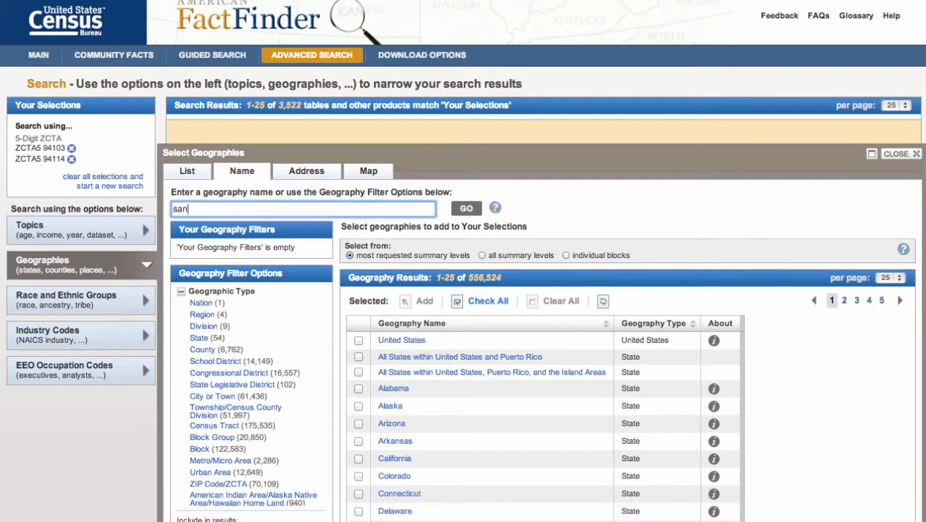
left_click(287, 225)
left_click(466, 209)
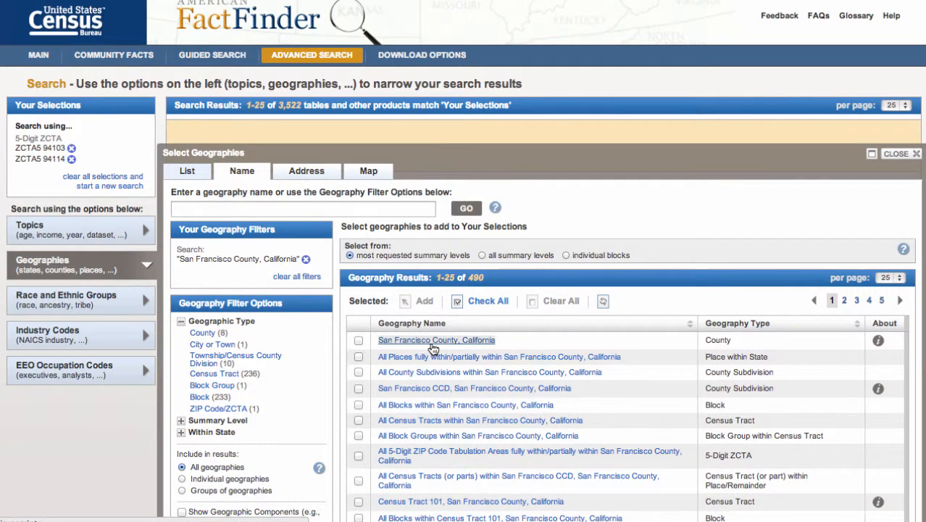
left_click(434, 349)
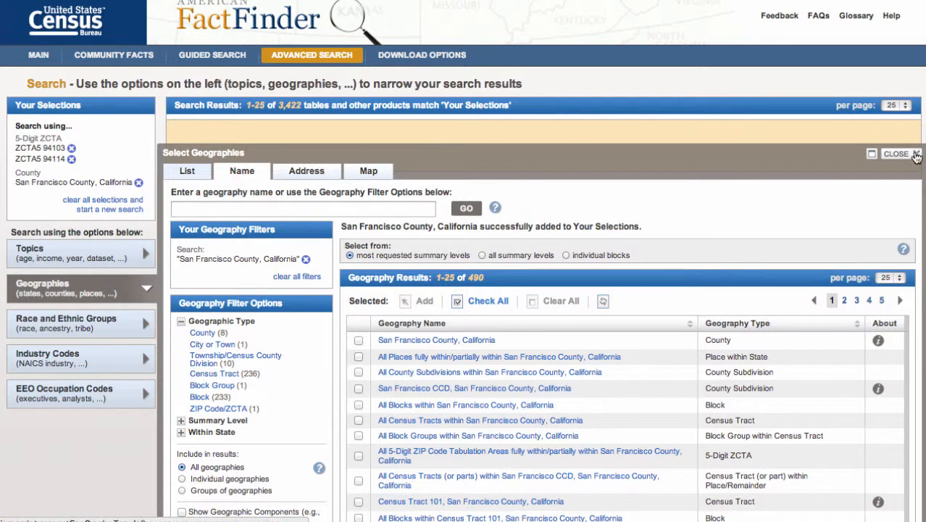
left_click(914, 159)
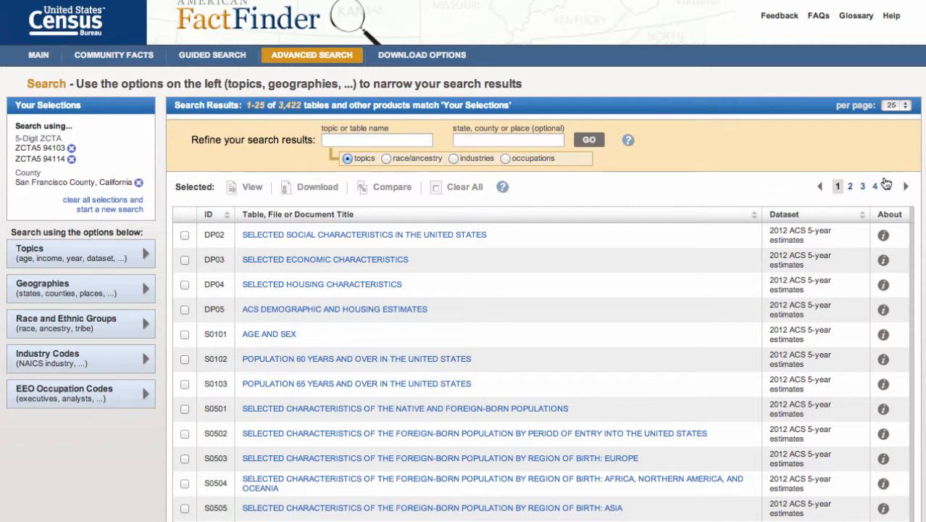
- Open the DP03 Selected Economic Characteristics table, review its employment and commuting figures, and return to the search results
scroll(569, 309, "down", 6)
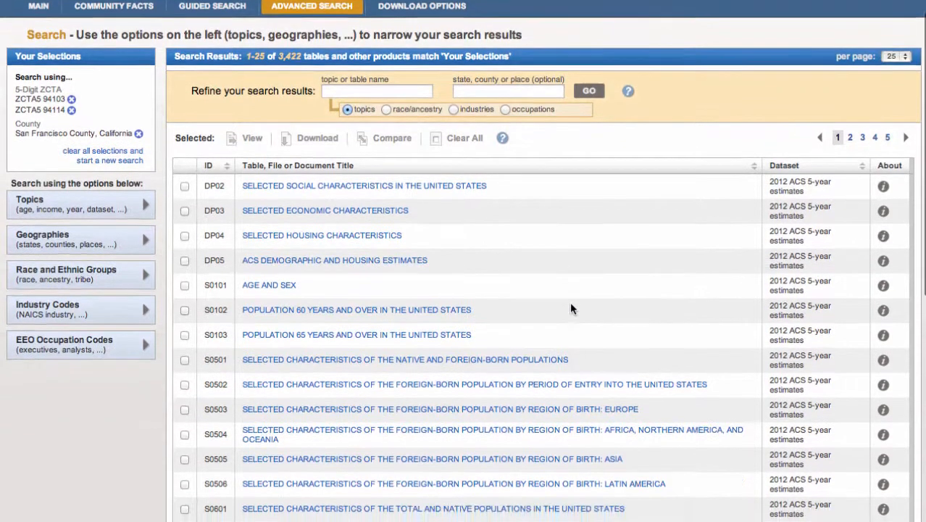
scroll(571, 307, "up", 5)
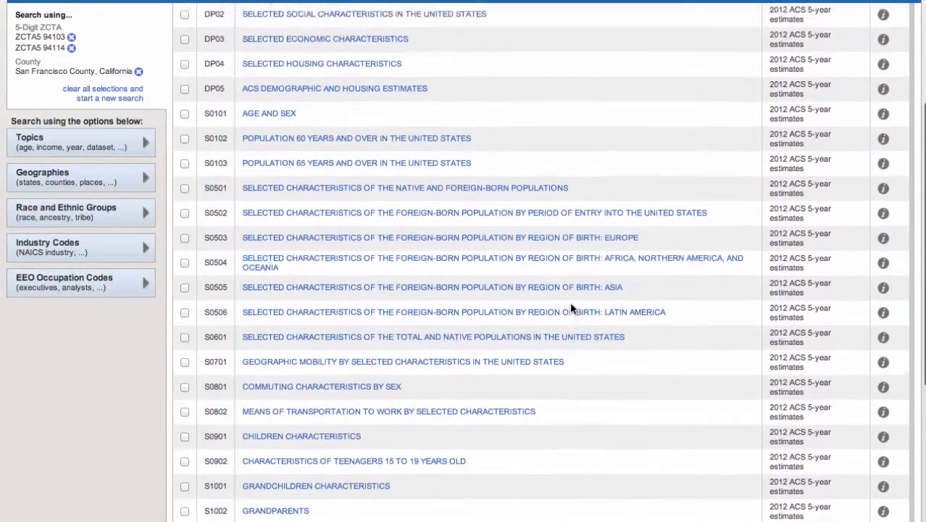
scroll(571, 309, "up", 1)
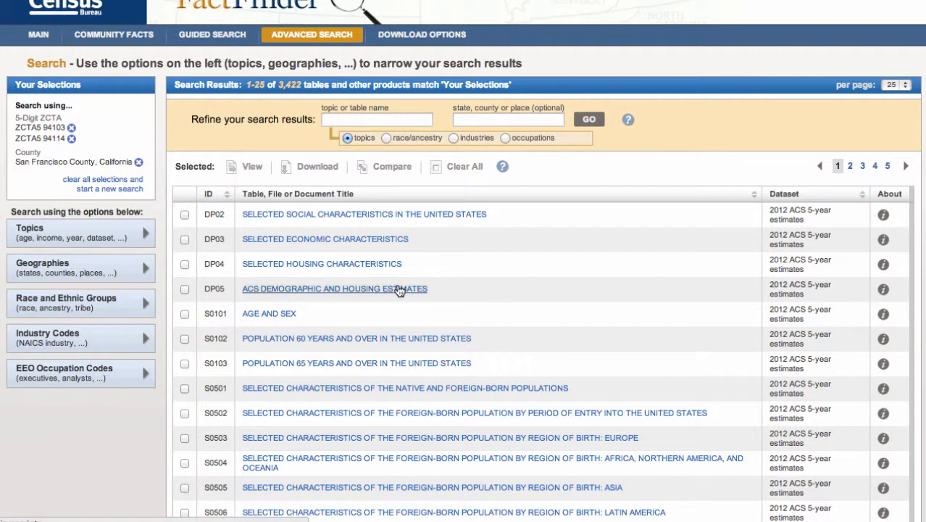
left_click(375, 247)
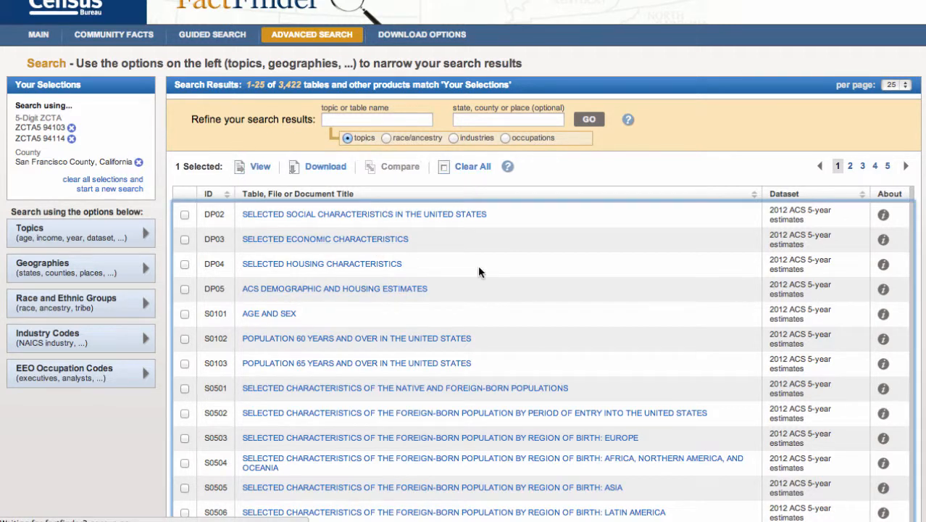
scroll(816, 385, "down", 5)
scroll(820, 392, "down", 10)
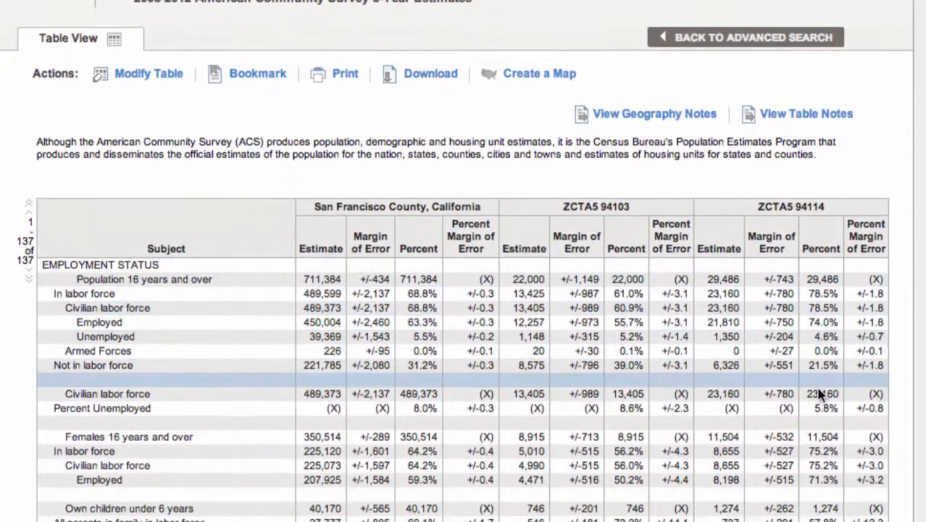
scroll(819, 392, "down", 6)
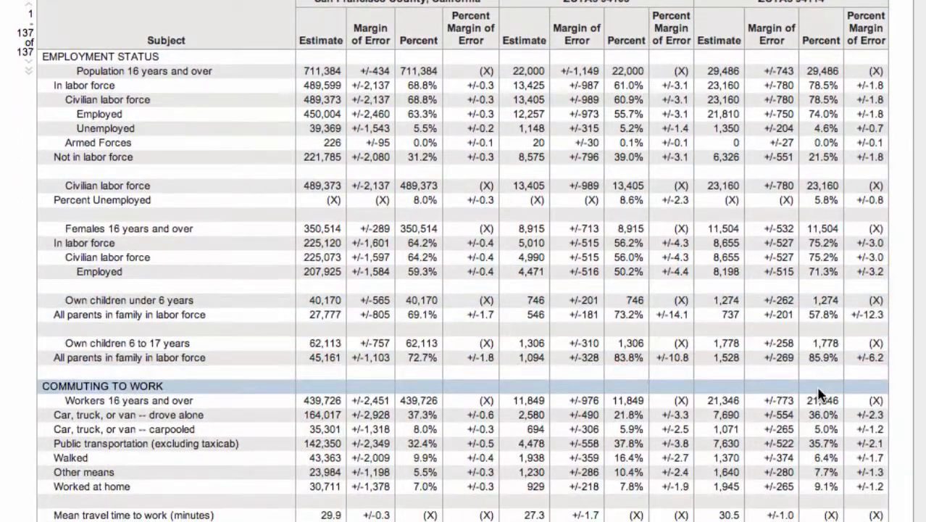
scroll(819, 389, "up", 20)
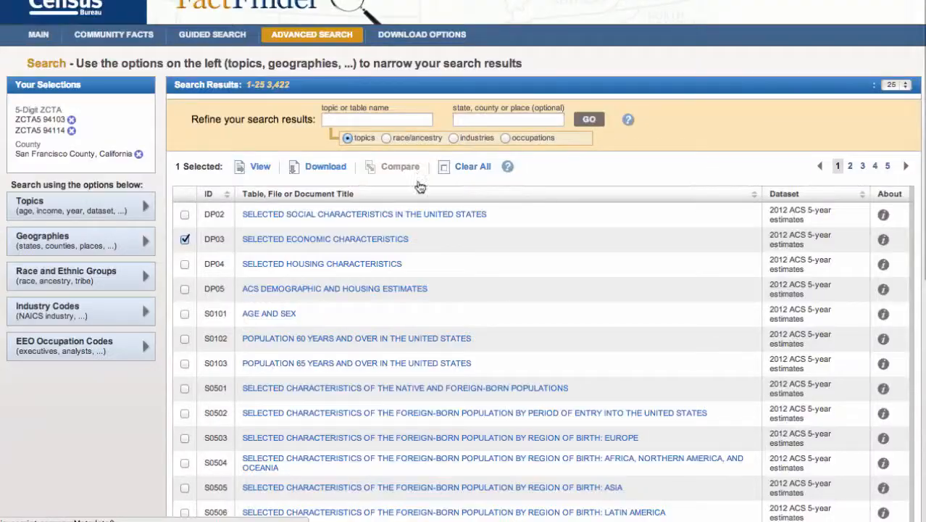
- Open the DP05 ACS Demographic and Housing Estimates table and review its sex, age, race and Hispanic origin figures
left_click(365, 289)
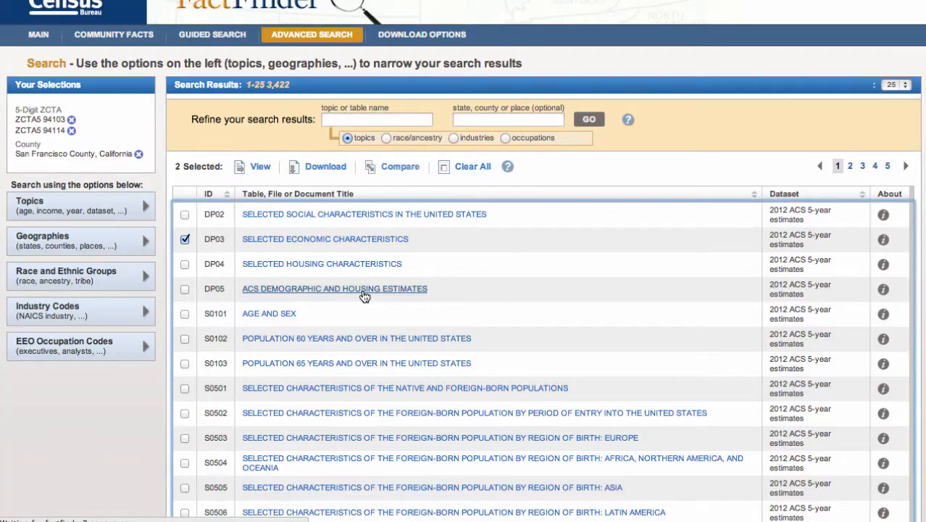
scroll(690, 412, "down", 6)
scroll(692, 424, "down", 14)
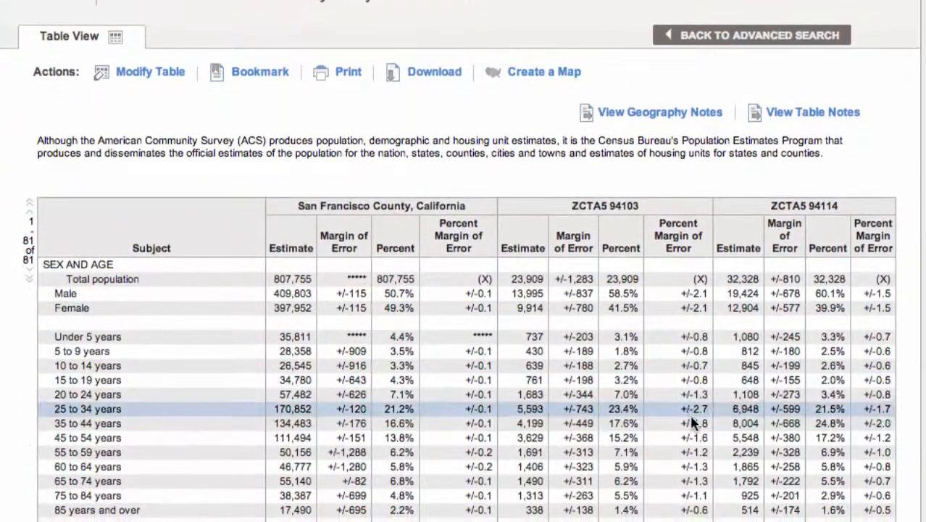
scroll(692, 424, "down", 11)
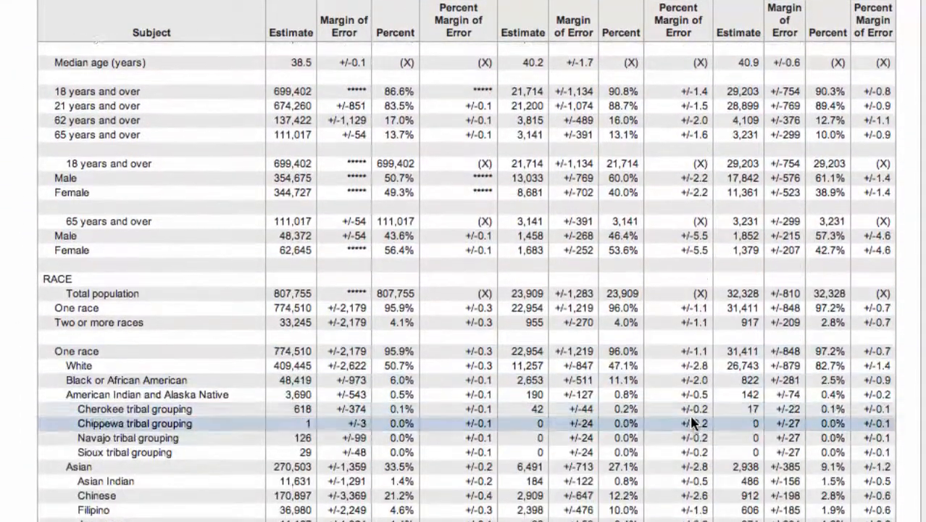
scroll(692, 423, "down", 11)
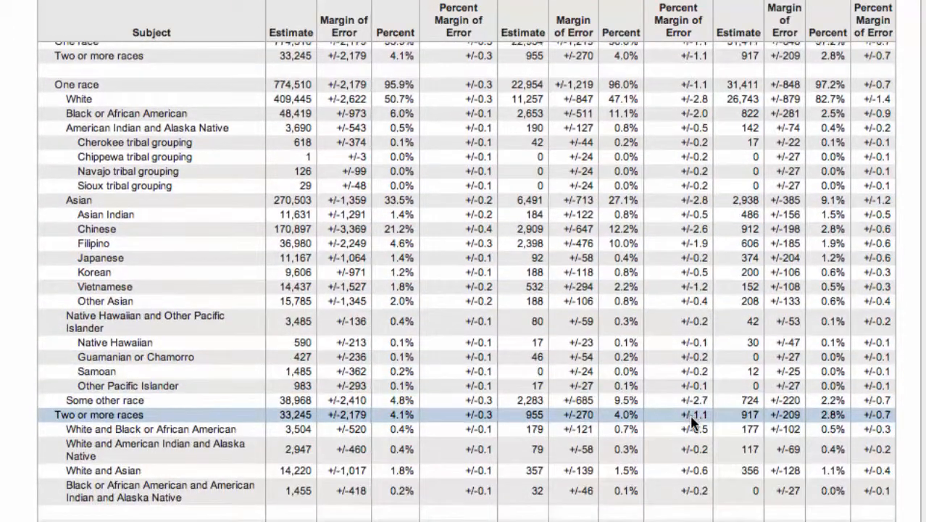
scroll(690, 415, "down", 3)
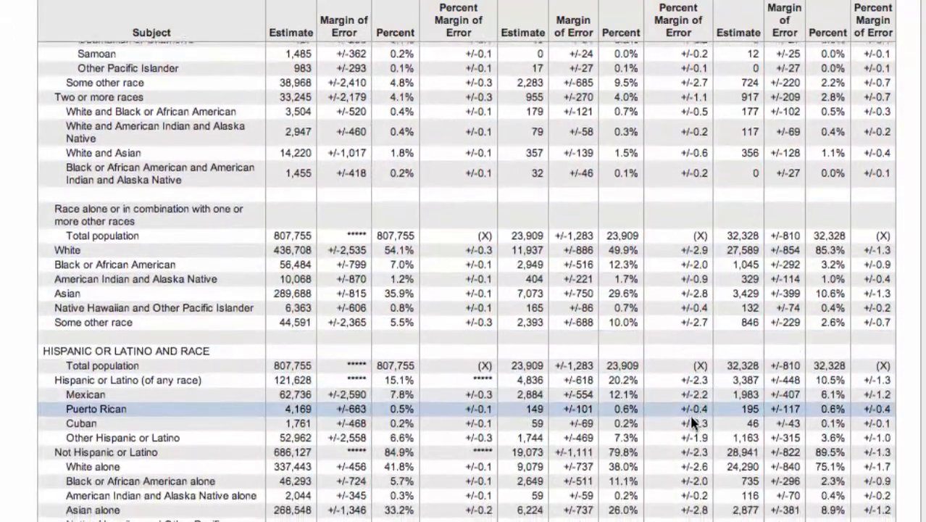
scroll(690, 415, "up", 6)
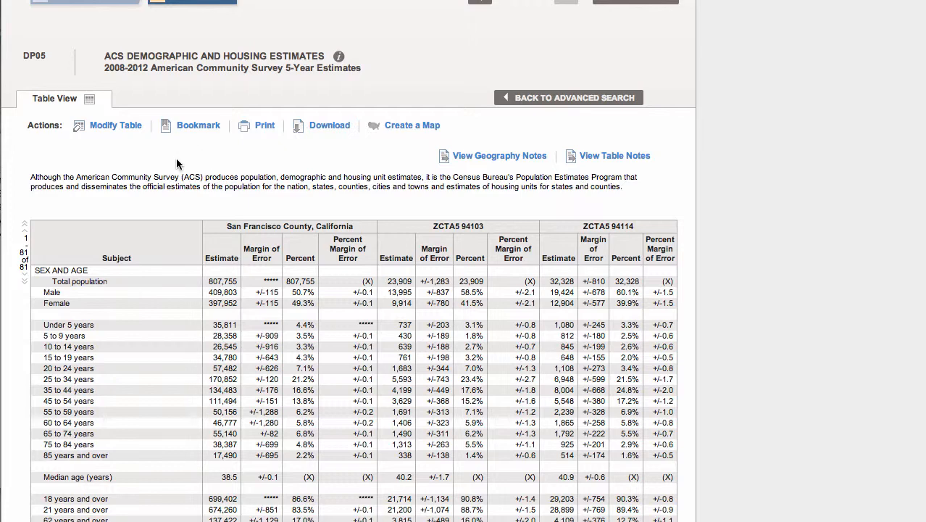
- Modify the DP05 table to hide the Margin of Error column for all three geographies, and hide the table tools
left_click(109, 130)
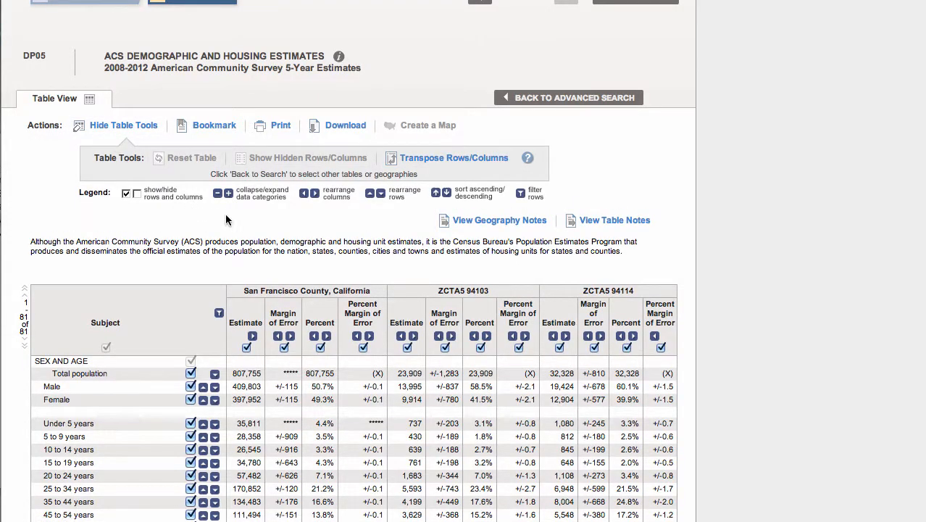
scroll(228, 219, "down", 3)
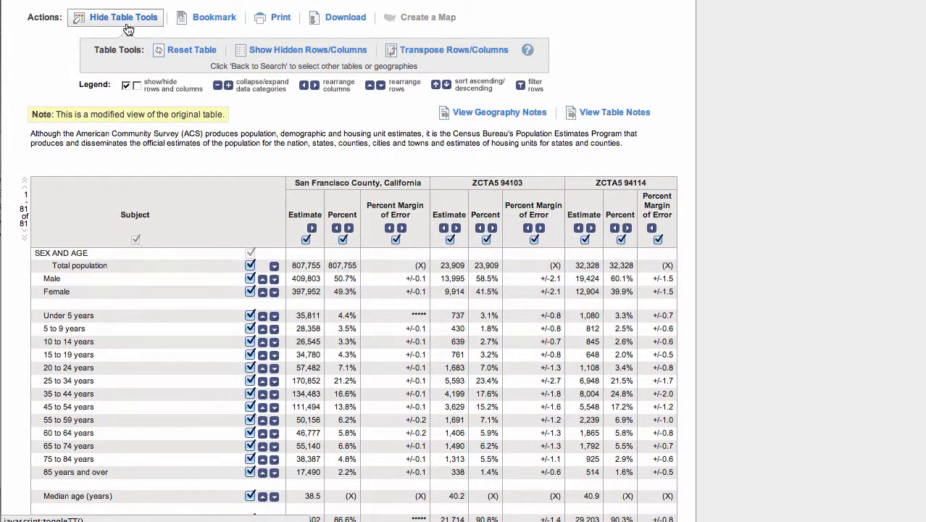
left_click(124, 22)
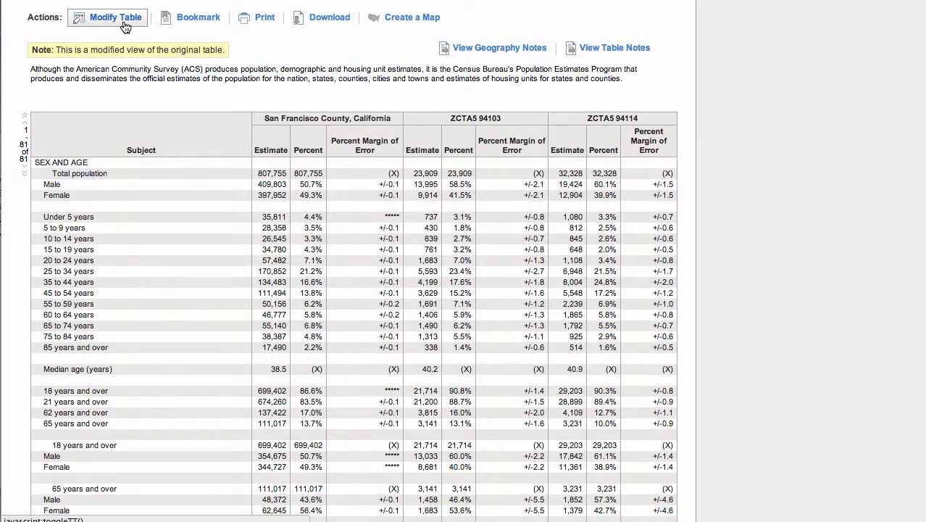
- Look at the download formats offered for the modified table and leave without downloading
left_click(320, 24)
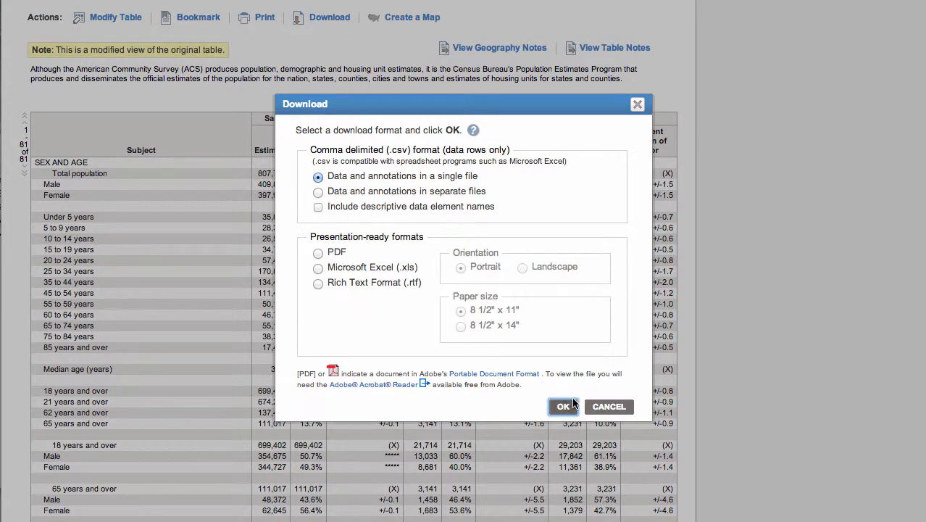
left_click(596, 409)
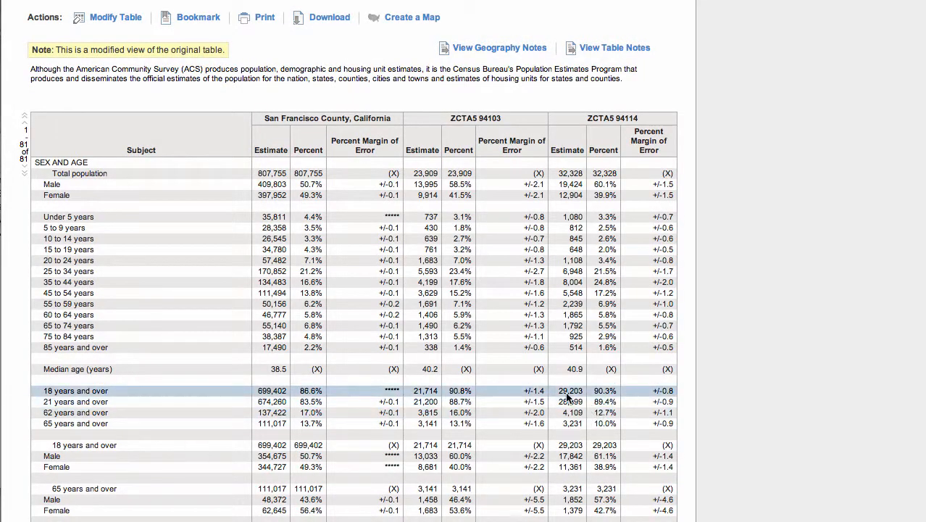
- Select the whole modified DP05 table, from its column headings to the Total housing units row, and copy it
scroll(566, 398, "down", 3)
scroll(568, 401, "down", 1)
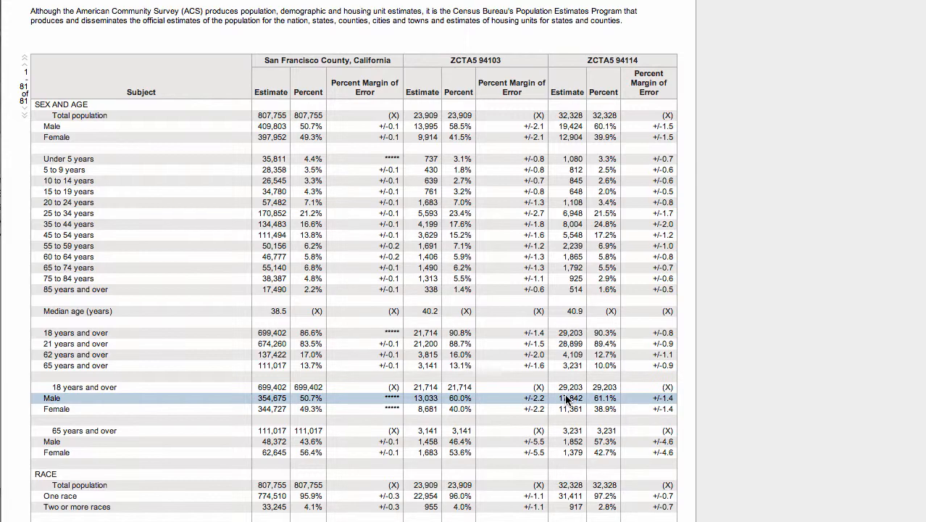
left_click_drag(49, 59, 607, 200)
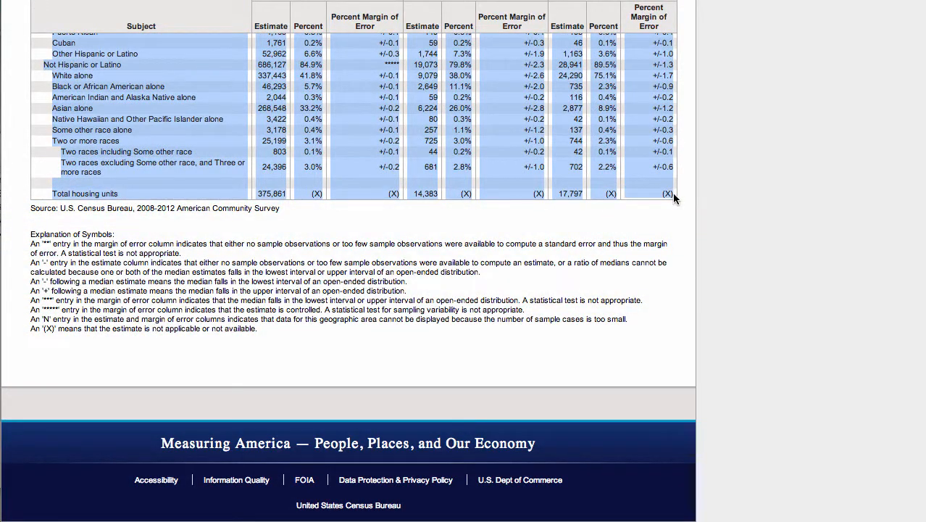
scroll(672, 193, "up", 5)
scroll(666, 193, "up", 10)
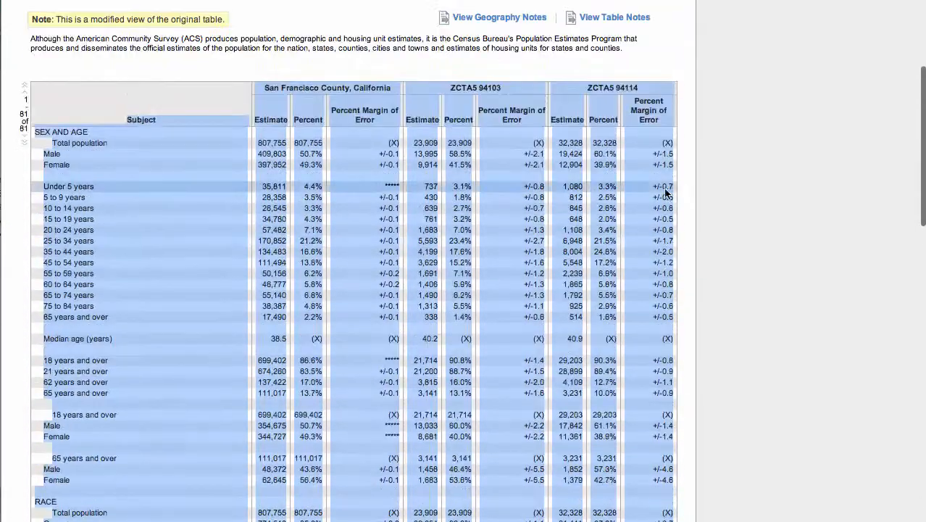
right_click(640, 187)
left_click(664, 189)
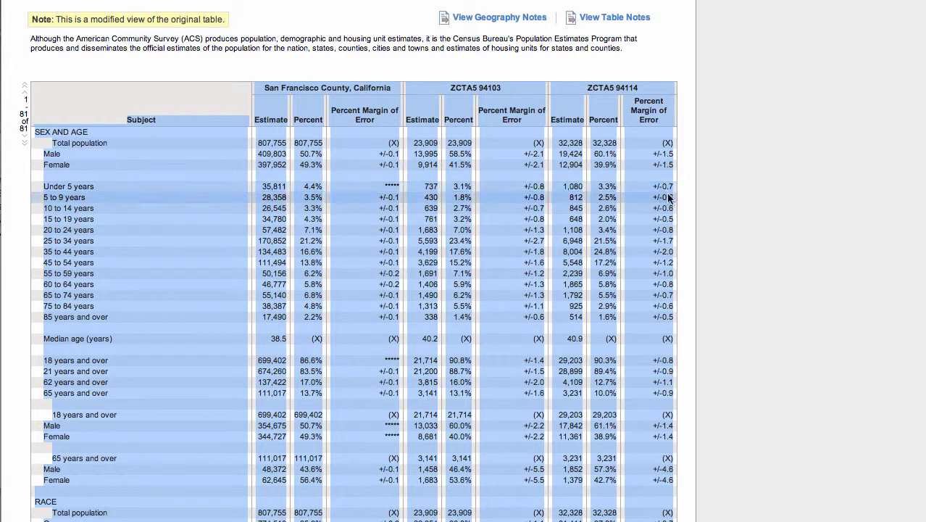
- Switch to Excel, create a blank Excel Workbook, and paste the copied census table at cell A1
key("super+Tab")
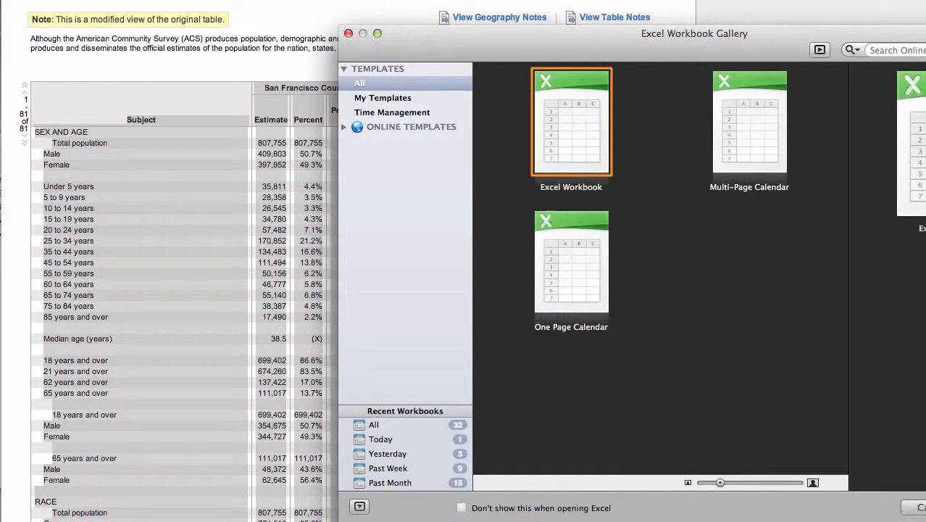
double_click(568, 149)
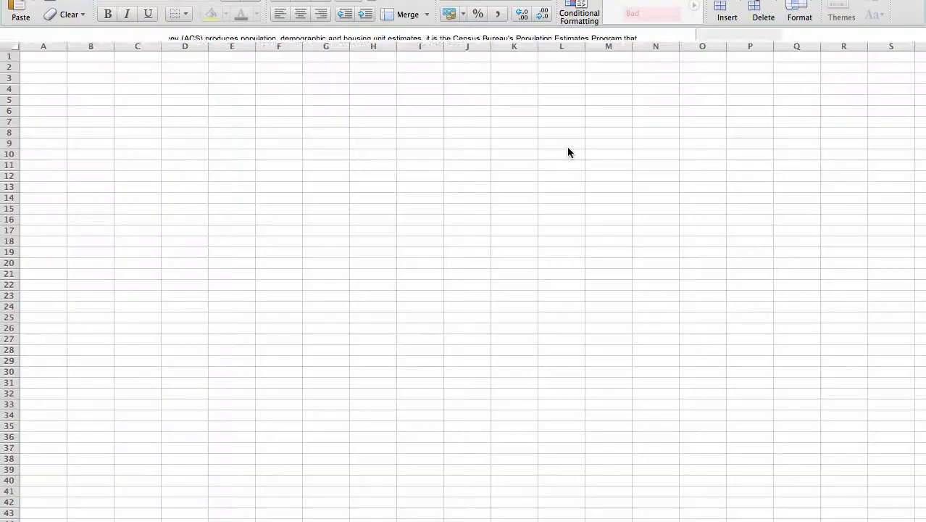
right_click(58, 60)
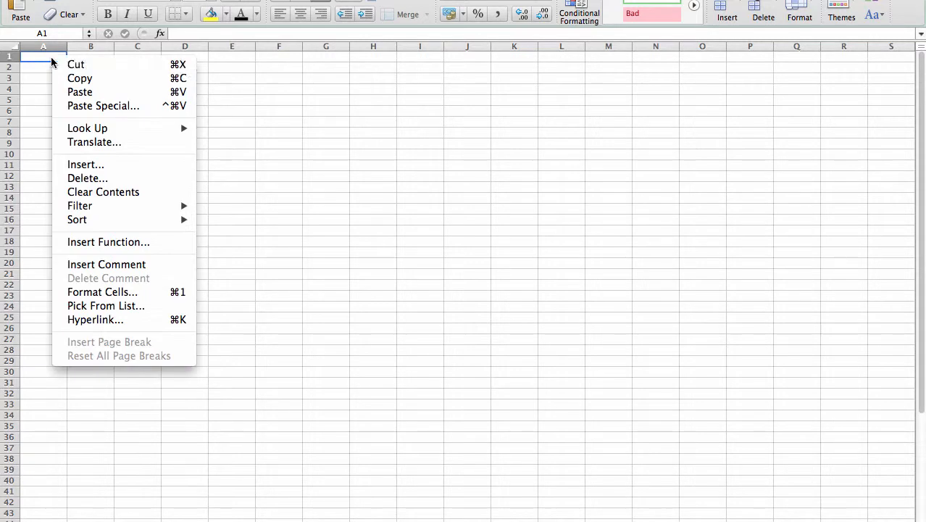
left_click(79, 92)
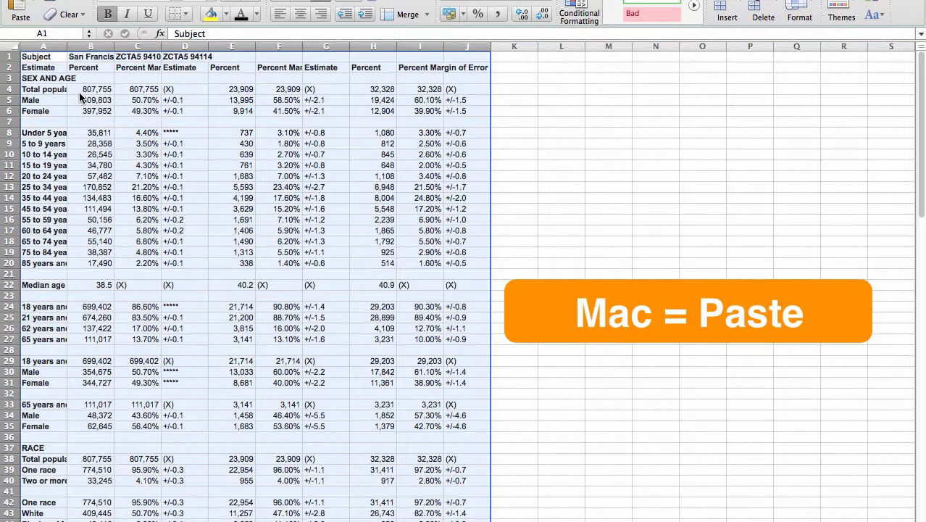
- Autofit the widths of columns A, B, C and D to their contents
double_click(67, 46)
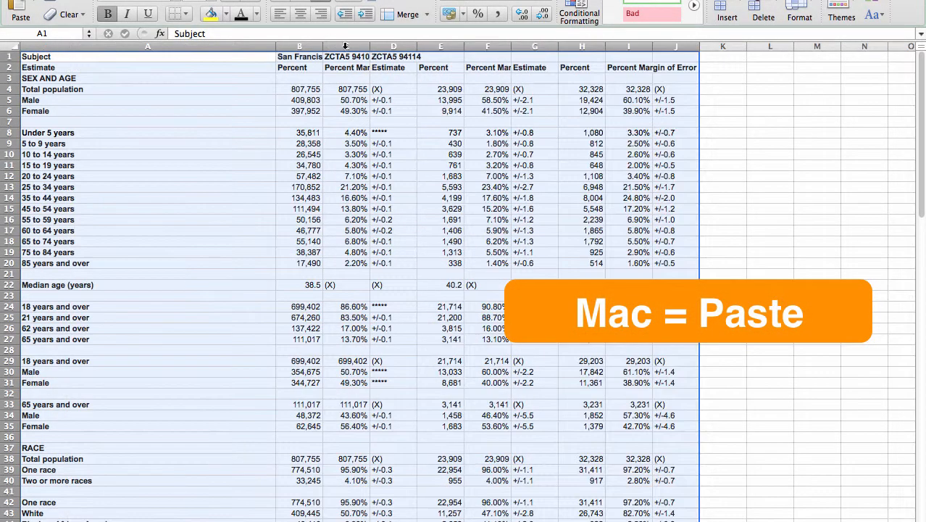
double_click(324, 47)
double_click(453, 46)
double_click(549, 47)
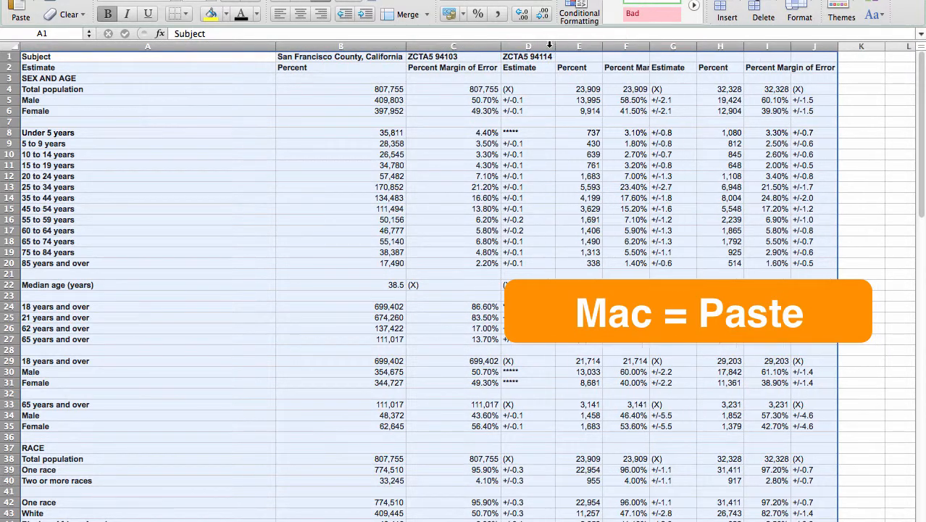
- Look at the Unicode Text option in Paste Special and cancel without pasting
left_click(38, 9)
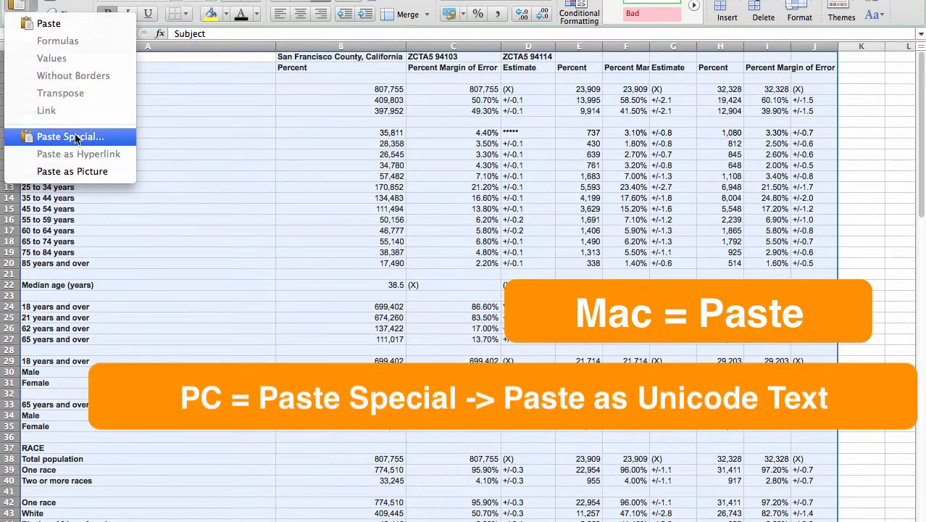
left_click(76, 138)
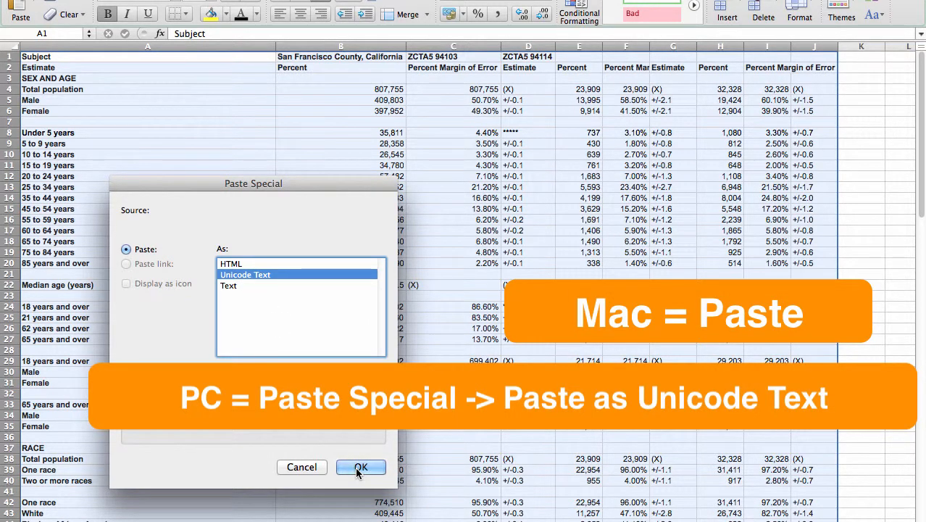
left_click(316, 468)
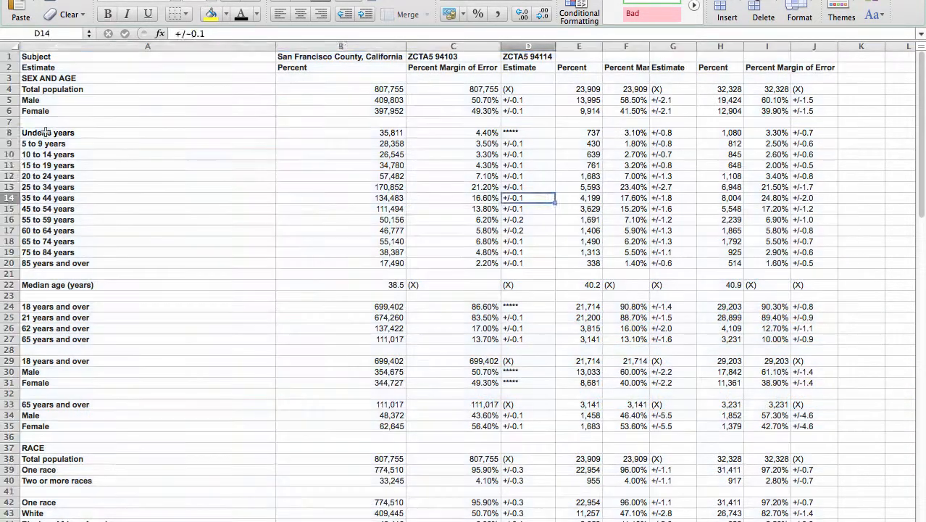
- Create a column chart from the San Francisco County age-group estimates in A8:B20
left_click_drag(44, 132, 380, 263)
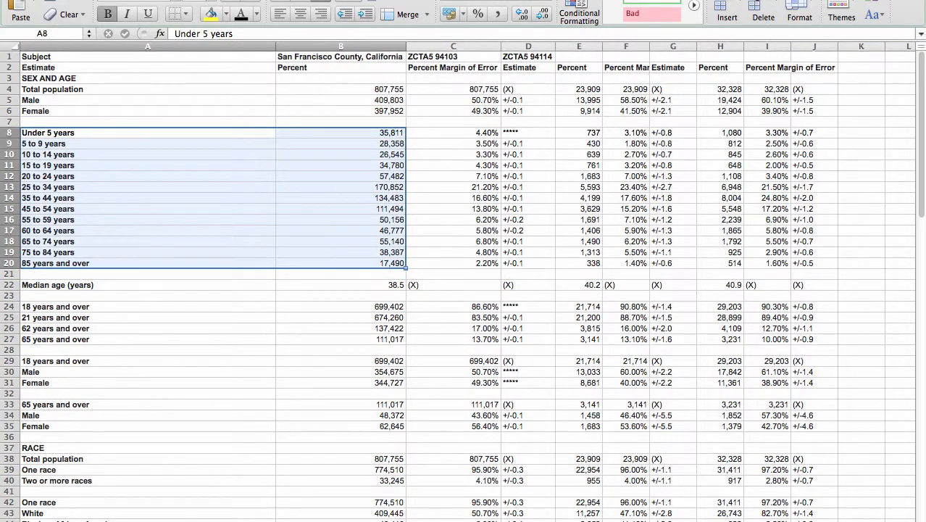
left_click(167, 2)
left_click(28, 10)
left_click(85, 1)
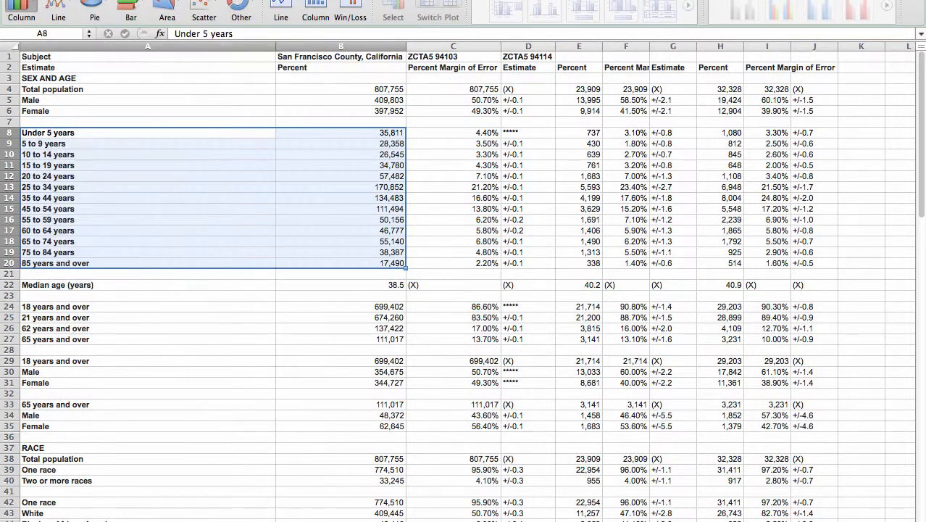